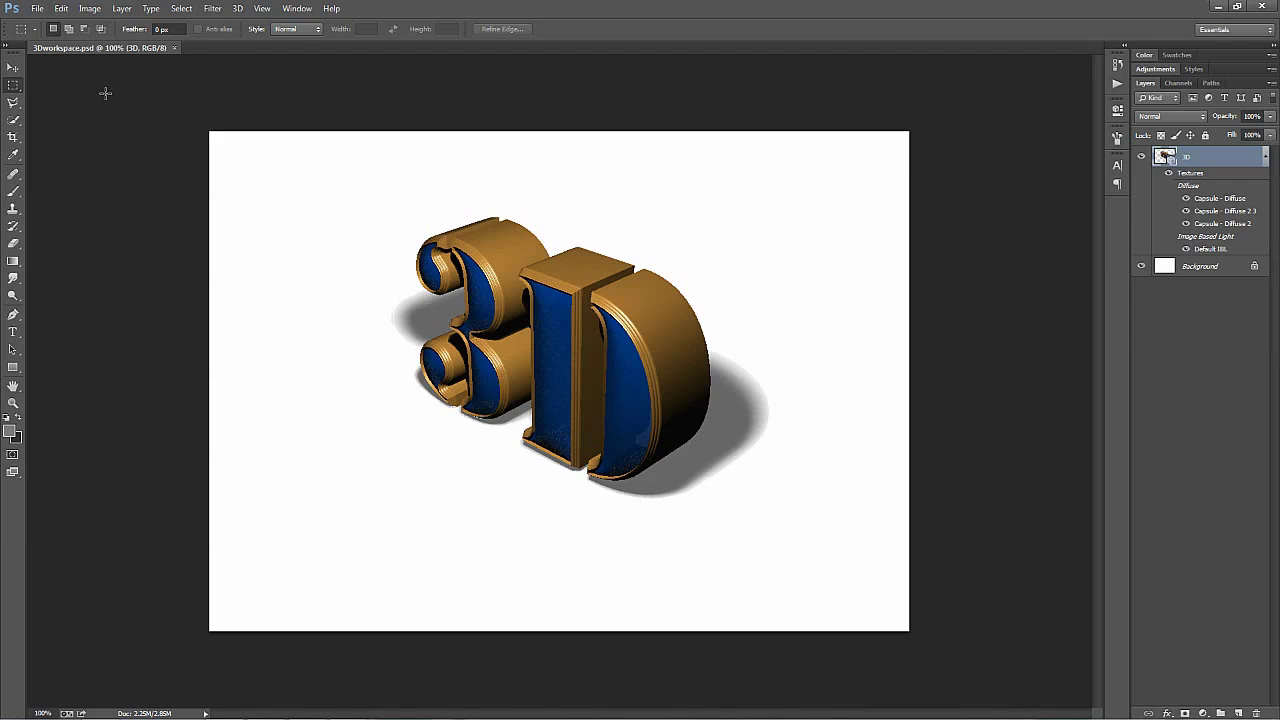
Review the advanced graphics processor settings in the Performance preferences, including the OpenCL option, and accept them.
{"action": "left_click", "coordinate": [62, 9]}
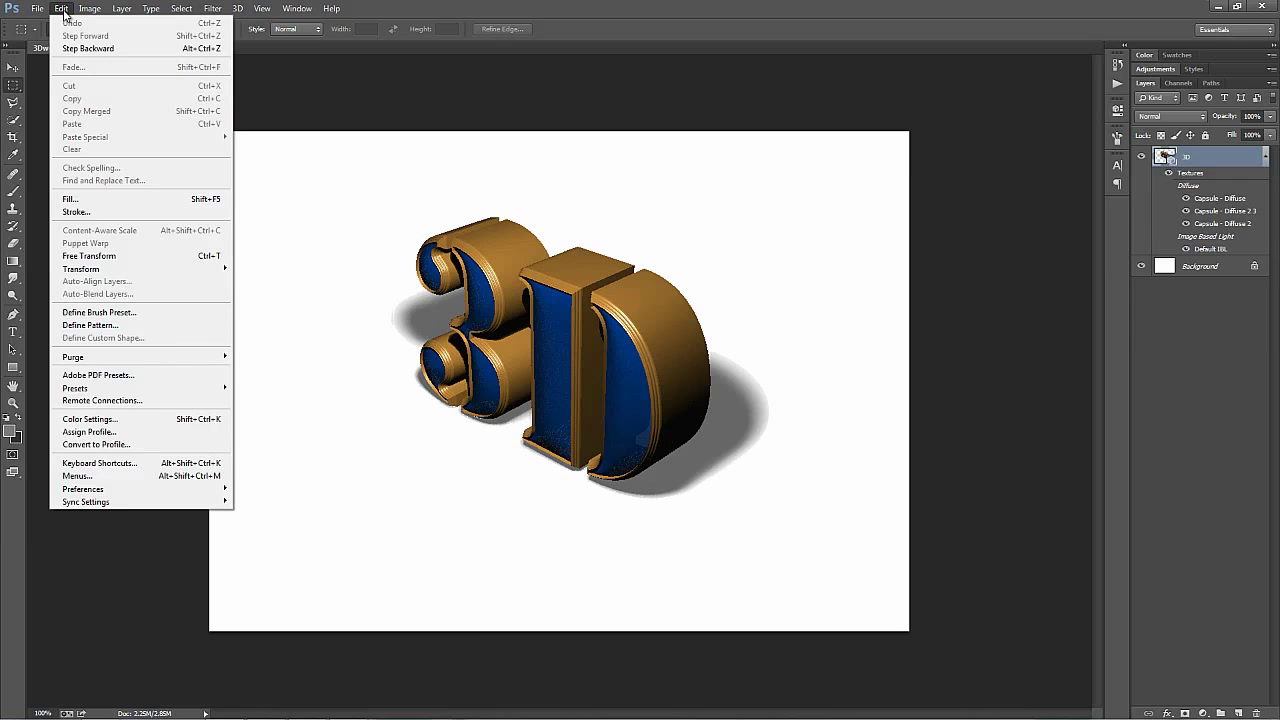
{"action": "mouse_move", "coordinate": [105, 497]}
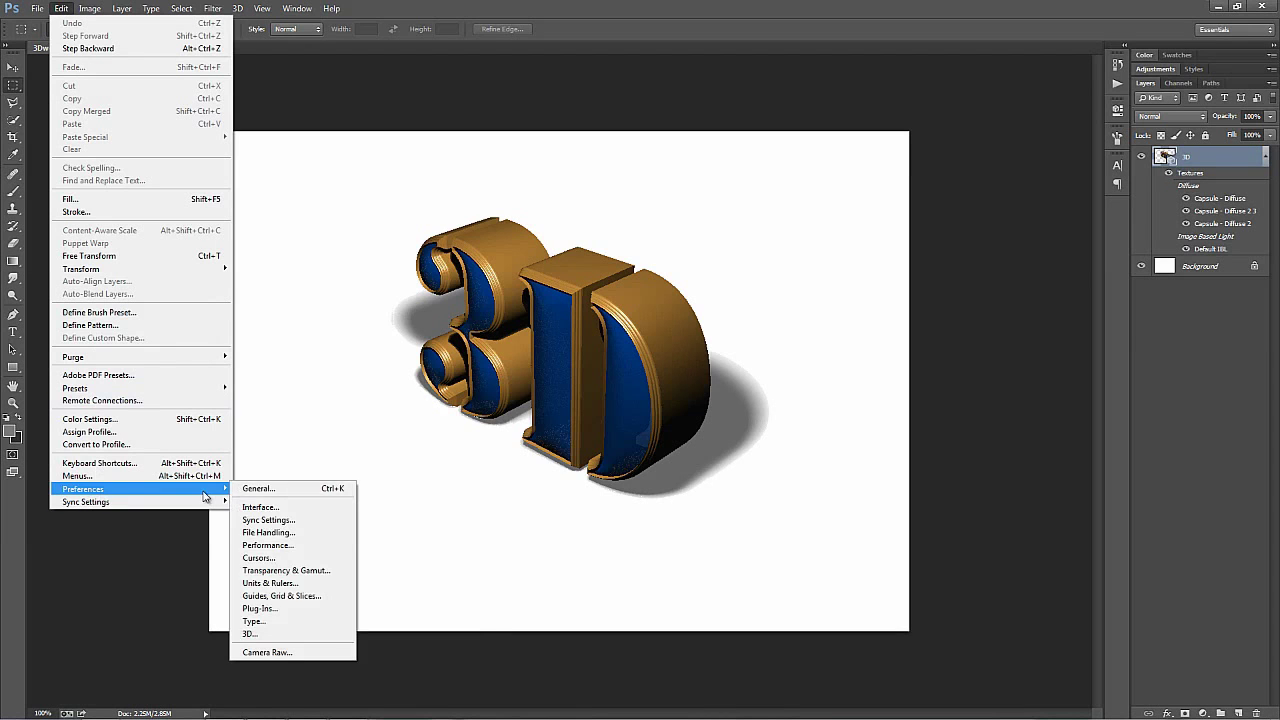
{"action": "left_click", "coordinate": [276, 549]}
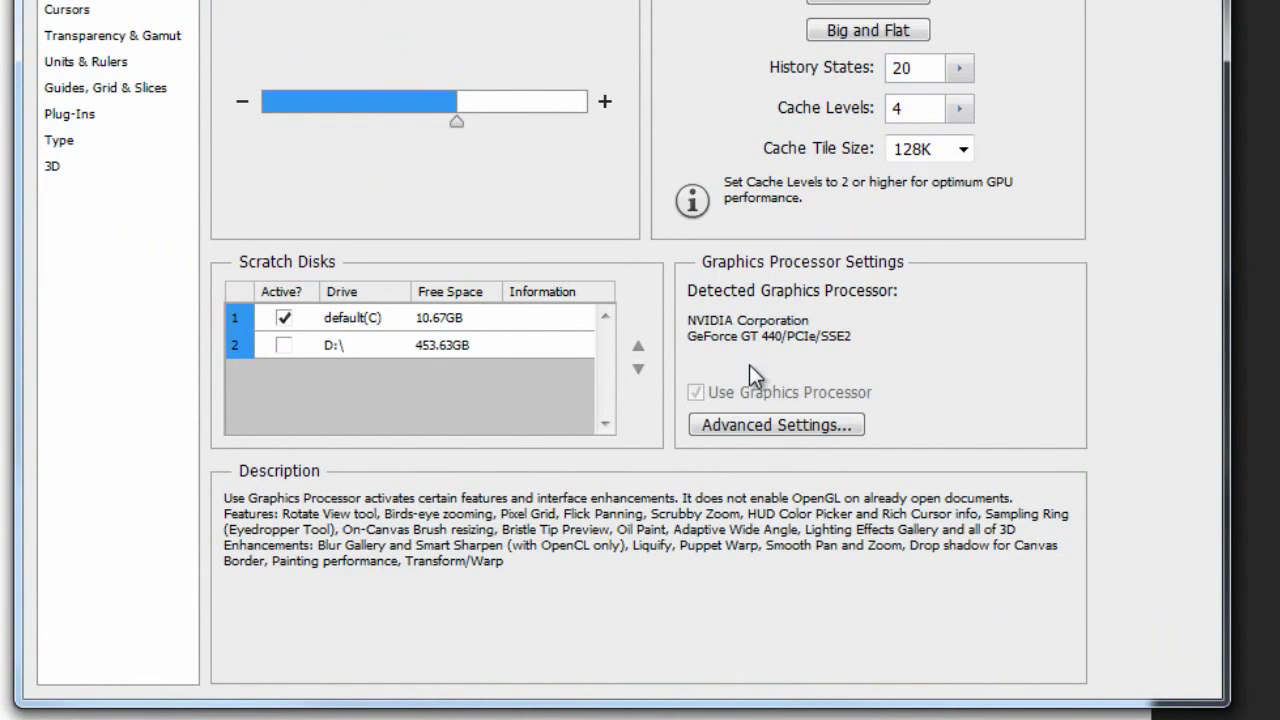
{"action": "left_click", "coordinate": [761, 428]}
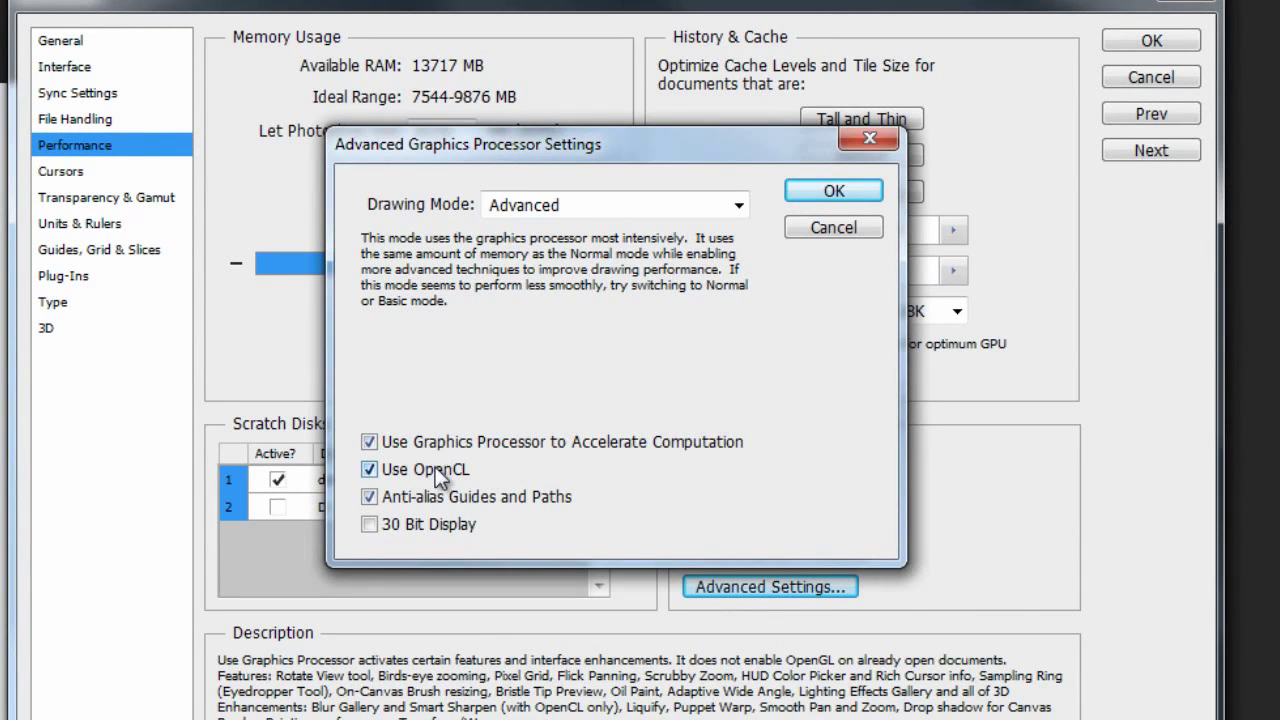
{"action": "left_click", "coordinate": [834, 190]}
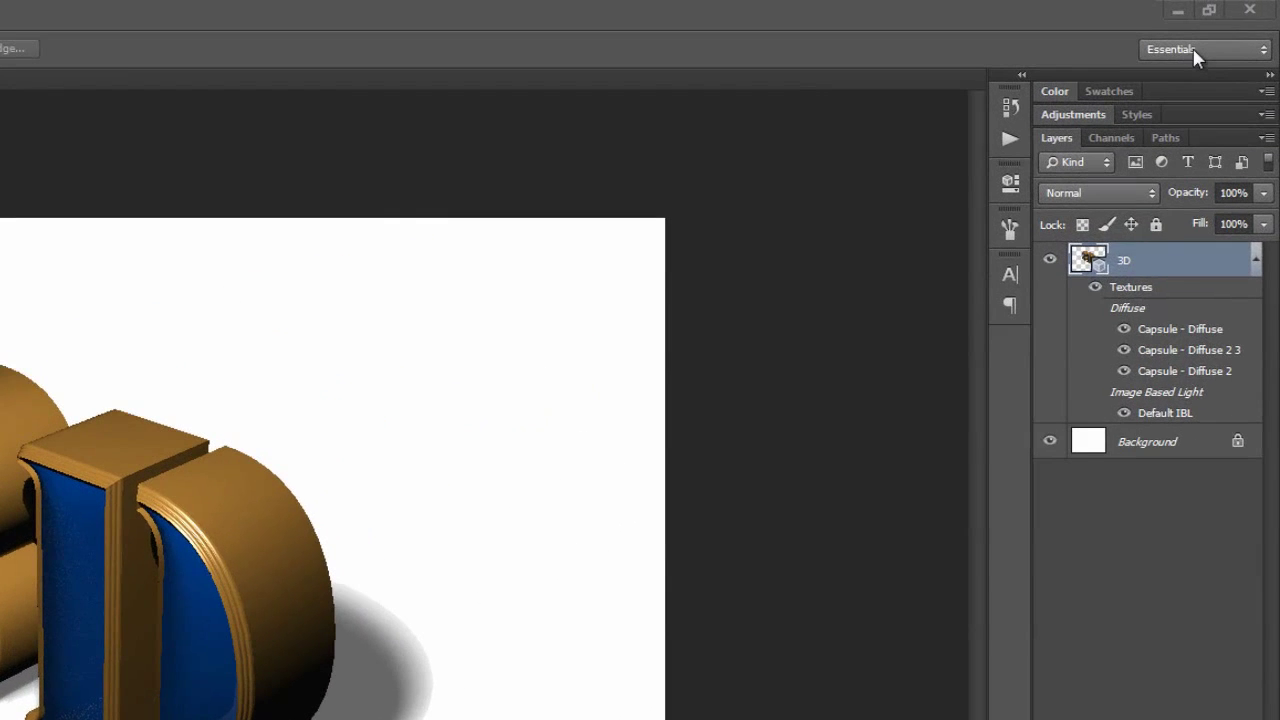
Switch to the 3D workspace and orbit the camera around the 3D text with the Move tool.
{"action": "left_click", "coordinate": [1197, 52]}
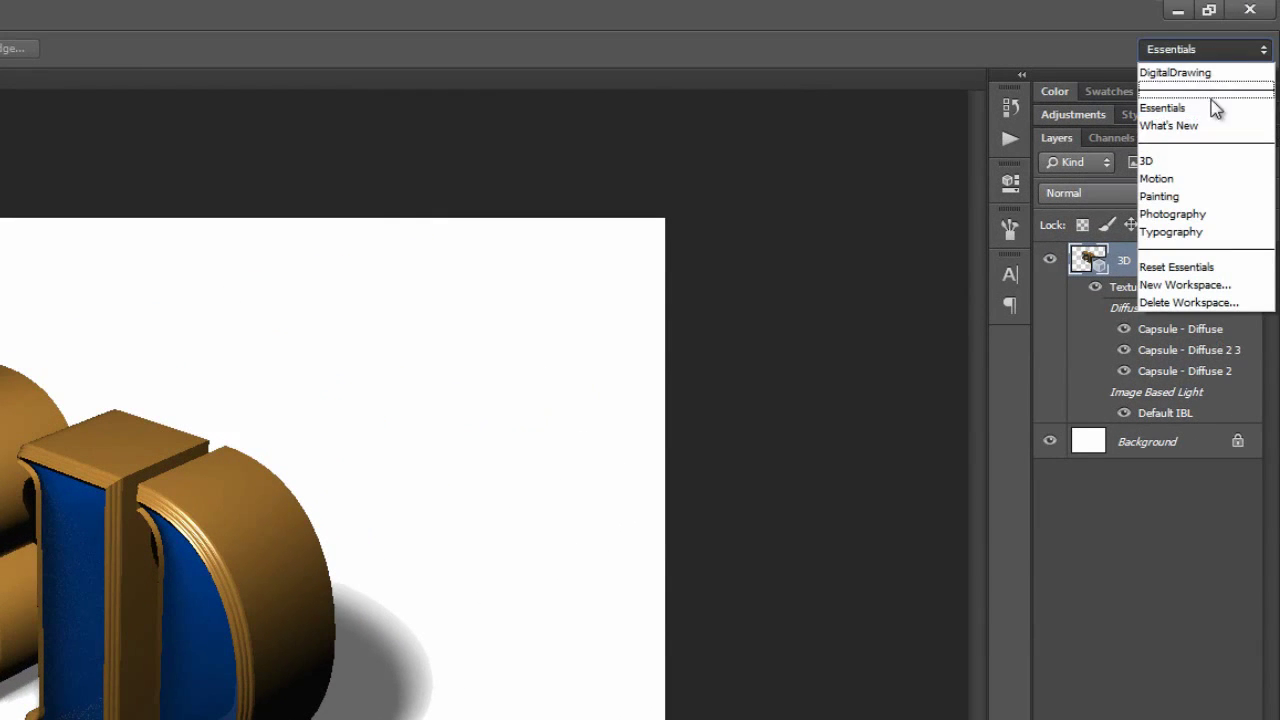
{"action": "left_click", "coordinate": [1168, 164]}
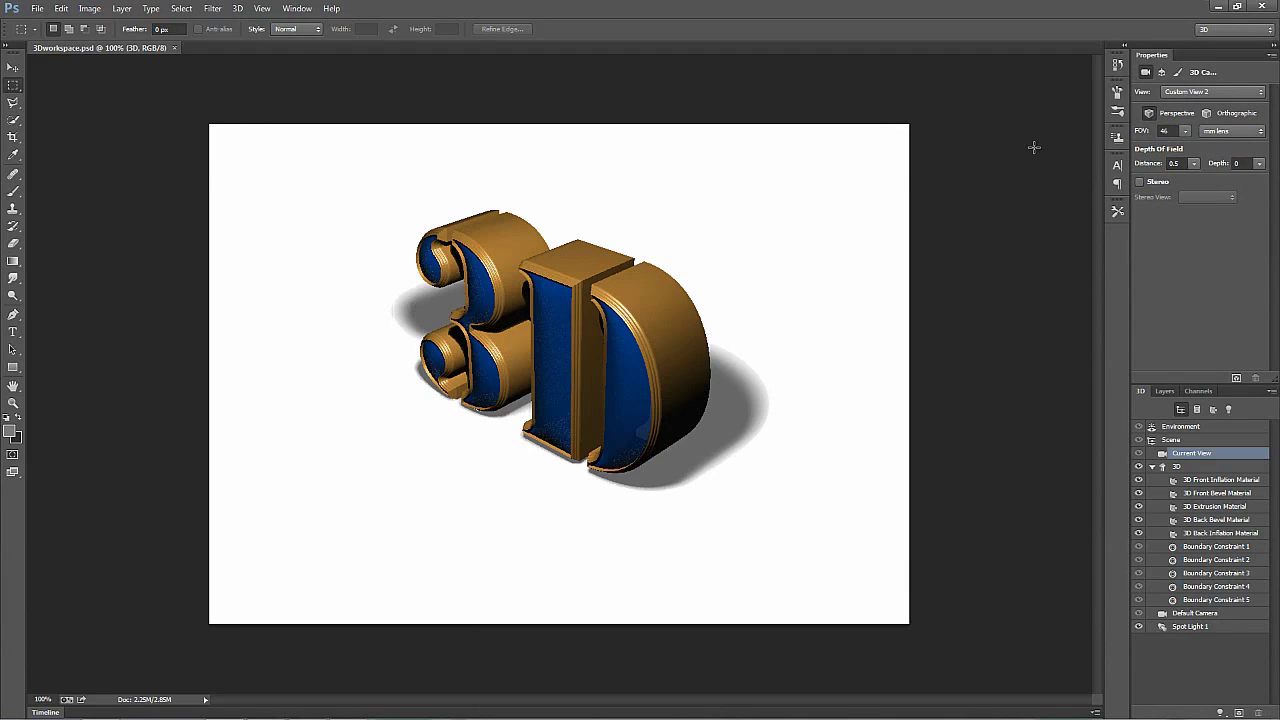
{"action": "left_click", "coordinate": [13, 68]}
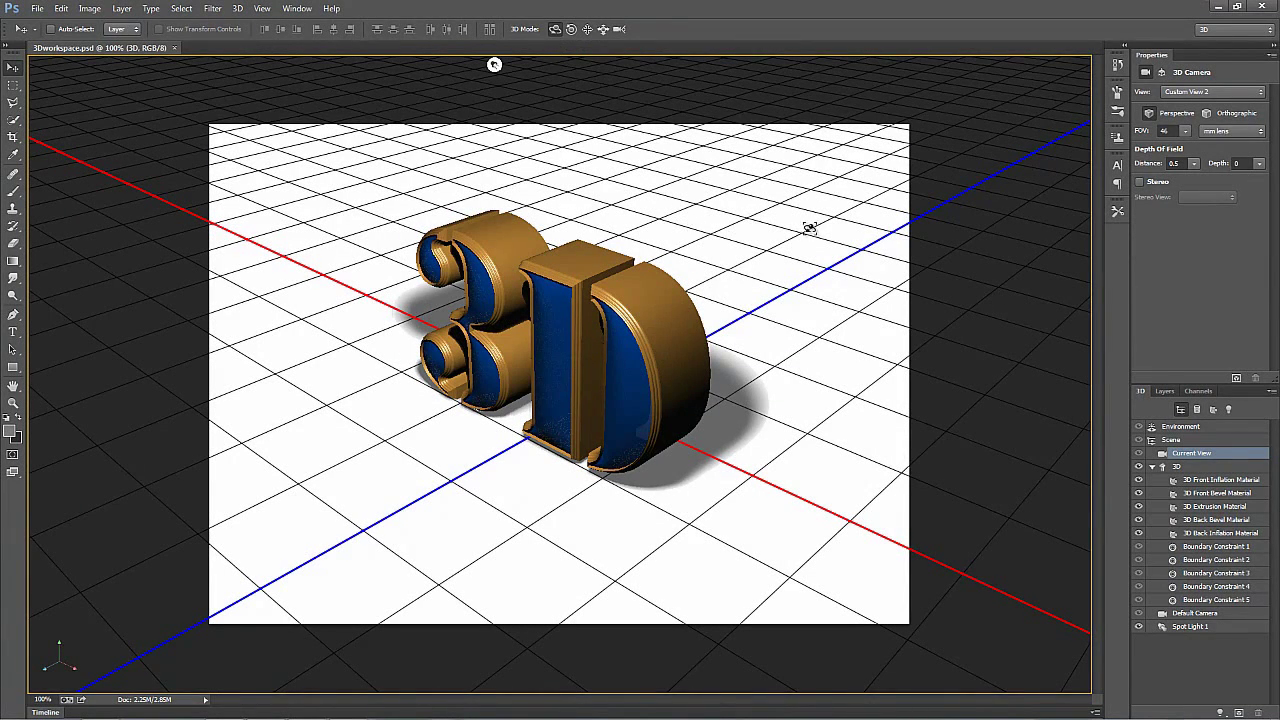
{"action": "left_click_drag", "start_coordinate": [813, 230], "coordinate": [886, 257]}
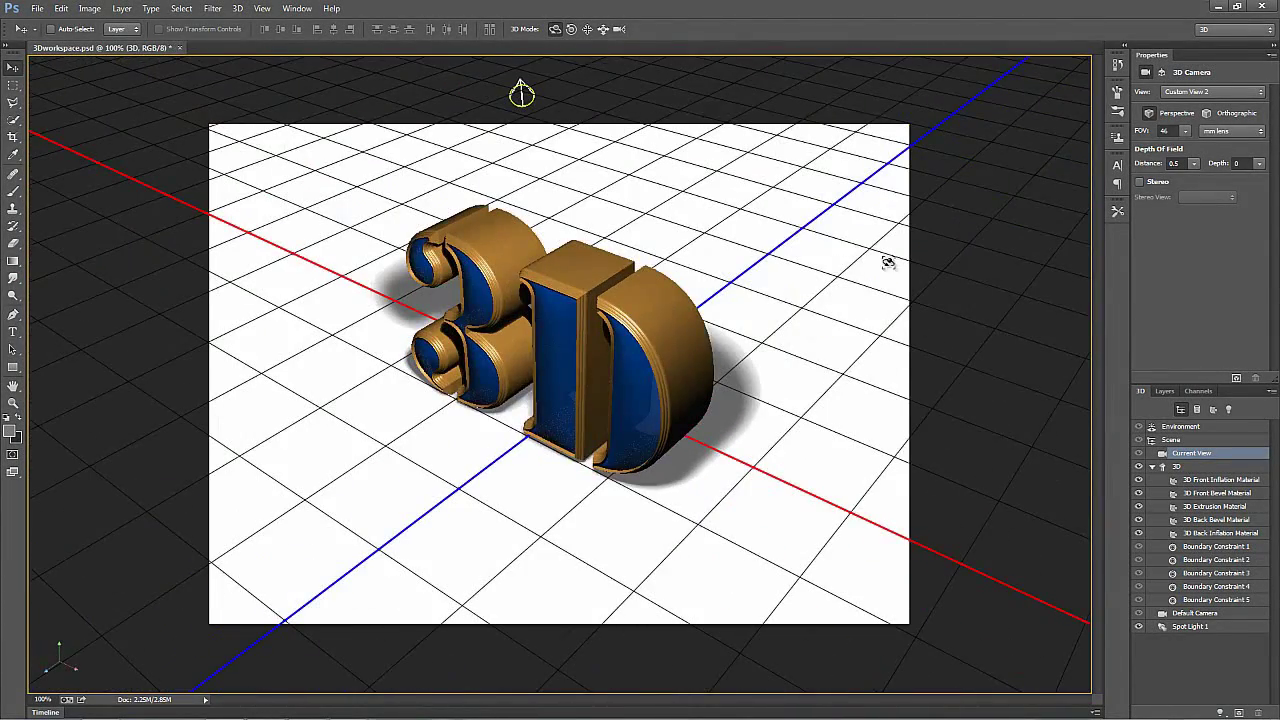
Rotate the whole scene slightly, and shift the 3D text mesh along its X axis.
{"action": "left_click", "coordinate": [1178, 442]}
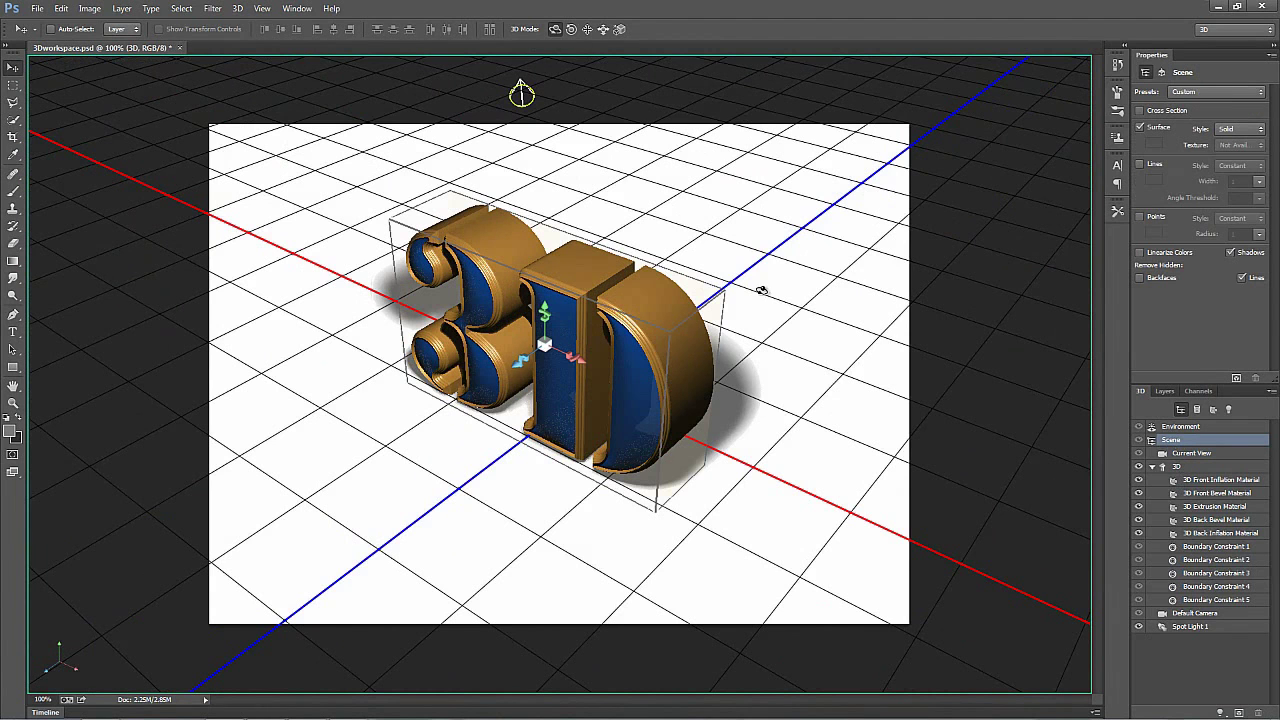
{"action": "mouse_move", "coordinate": [803, 300]}
{"action": "left_mouse_down"}
{"action": "mouse_move", "coordinate": [734, 320]}
{"action": "mouse_move", "coordinate": [650, 290]}
{"action": "mouse_move", "coordinate": [640, 246]}
{"action": "mouse_move", "coordinate": [798, 256]}
{"action": "mouse_move", "coordinate": [849, 346]}
{"action": "mouse_move", "coordinate": [749, 426]}
{"action": "mouse_move", "coordinate": [640, 475]}
{"action": "mouse_move", "coordinate": [653, 260]}
{"action": "mouse_move", "coordinate": [809, 283]}
{"action": "mouse_move", "coordinate": [866, 420]}
{"action": "mouse_move", "coordinate": [749, 426]}
{"action": "mouse_move", "coordinate": [711, 336]}
{"action": "mouse_move", "coordinate": [814, 291]}
{"action": "mouse_move", "coordinate": [824, 304]}
{"action": "left_mouse_up"}
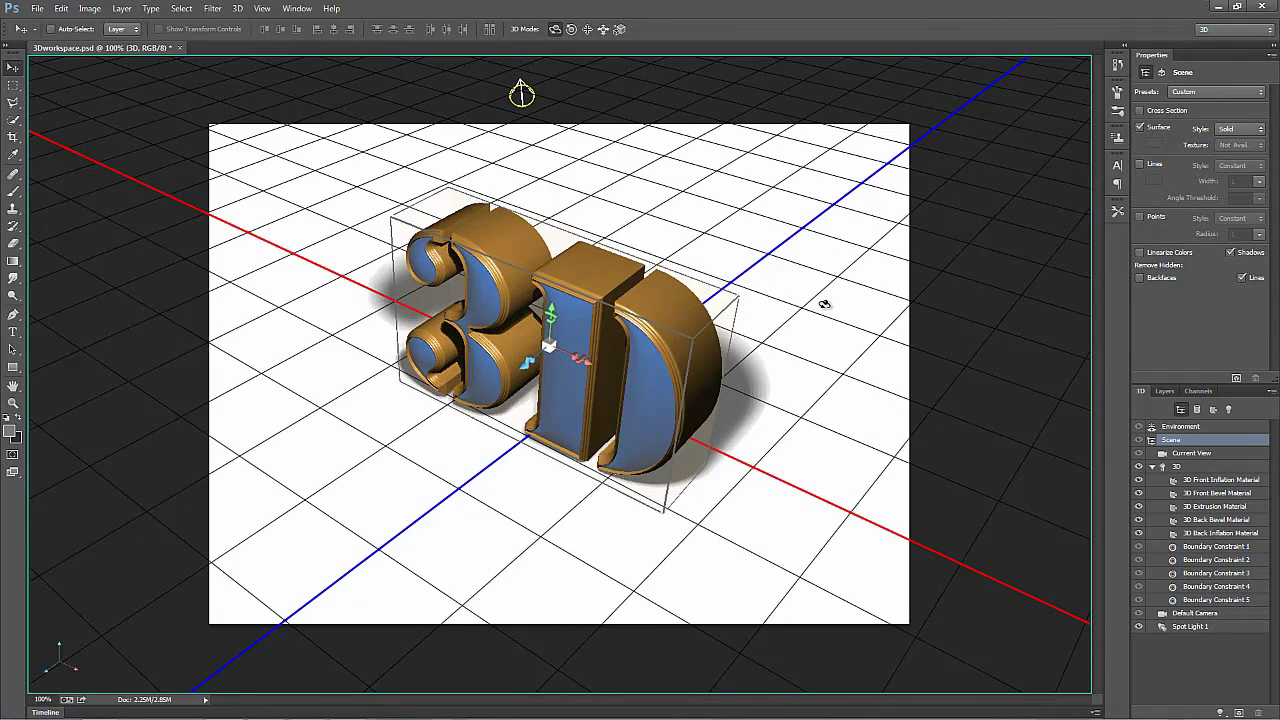
{"action": "left_click", "coordinate": [1180, 467]}
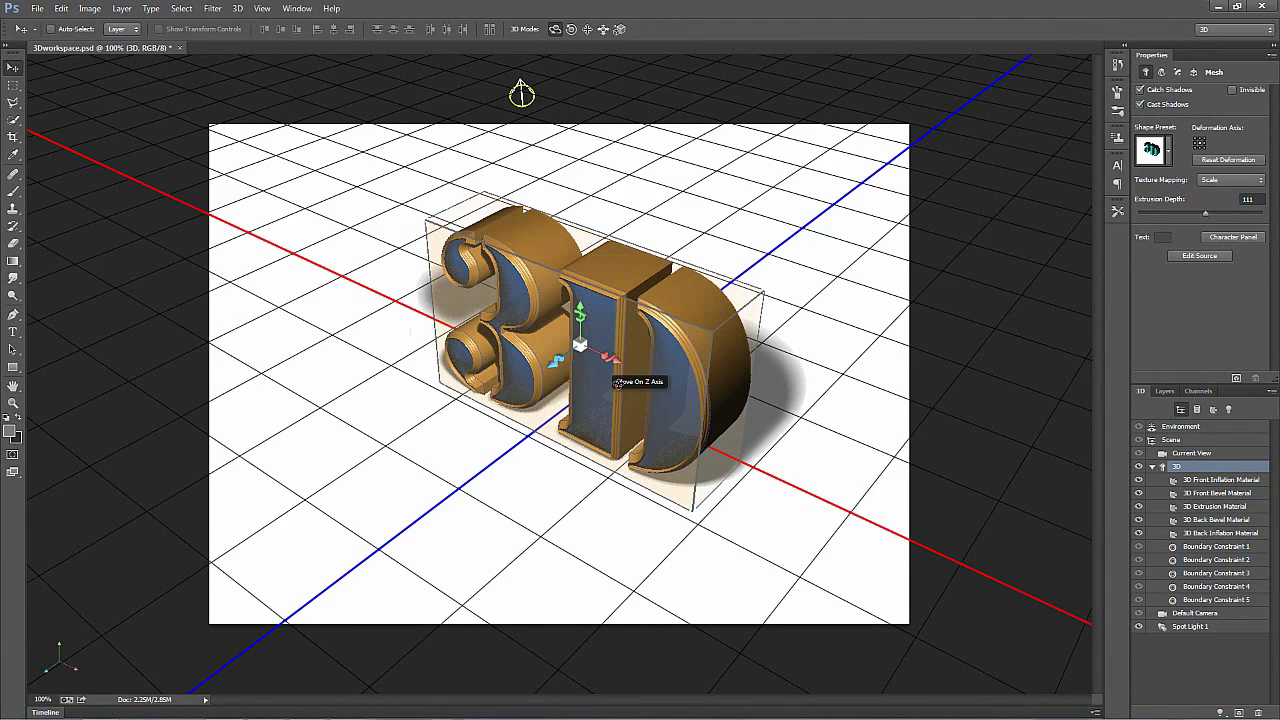
{"action": "left_click_drag", "start_coordinate": [622, 367], "coordinate": [613, 355]}
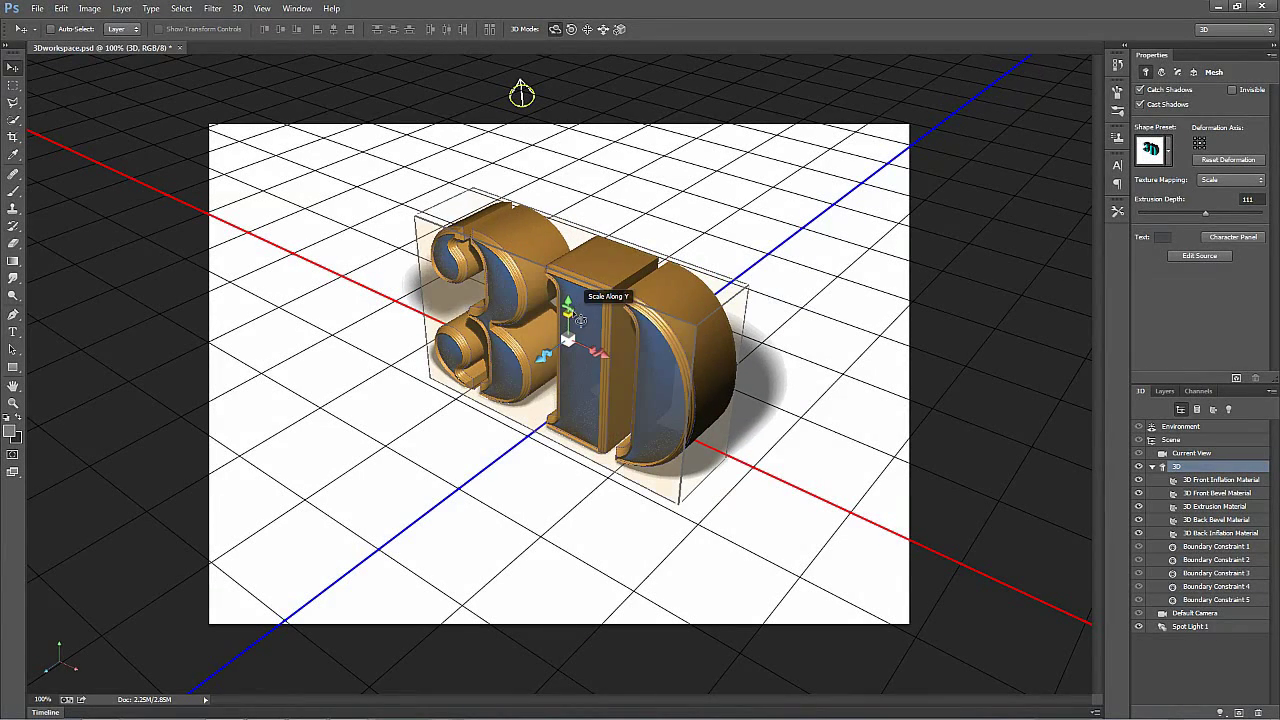
Try enlarging the 3D text mesh with its on-canvas axis widget.
{"action": "mouse_move", "coordinate": [578, 312]}
{"action": "left_mouse_down"}
{"action": "mouse_move", "coordinate": [560, 318]}
{"action": "mouse_move", "coordinate": [577, 300]}
{"action": "left_mouse_up"}
{"action": "left_click_drag", "start_coordinate": [595, 347], "coordinate": [590, 252]}
{"action": "left_click_drag", "start_coordinate": [553, 225], "coordinate": [569, 207]}
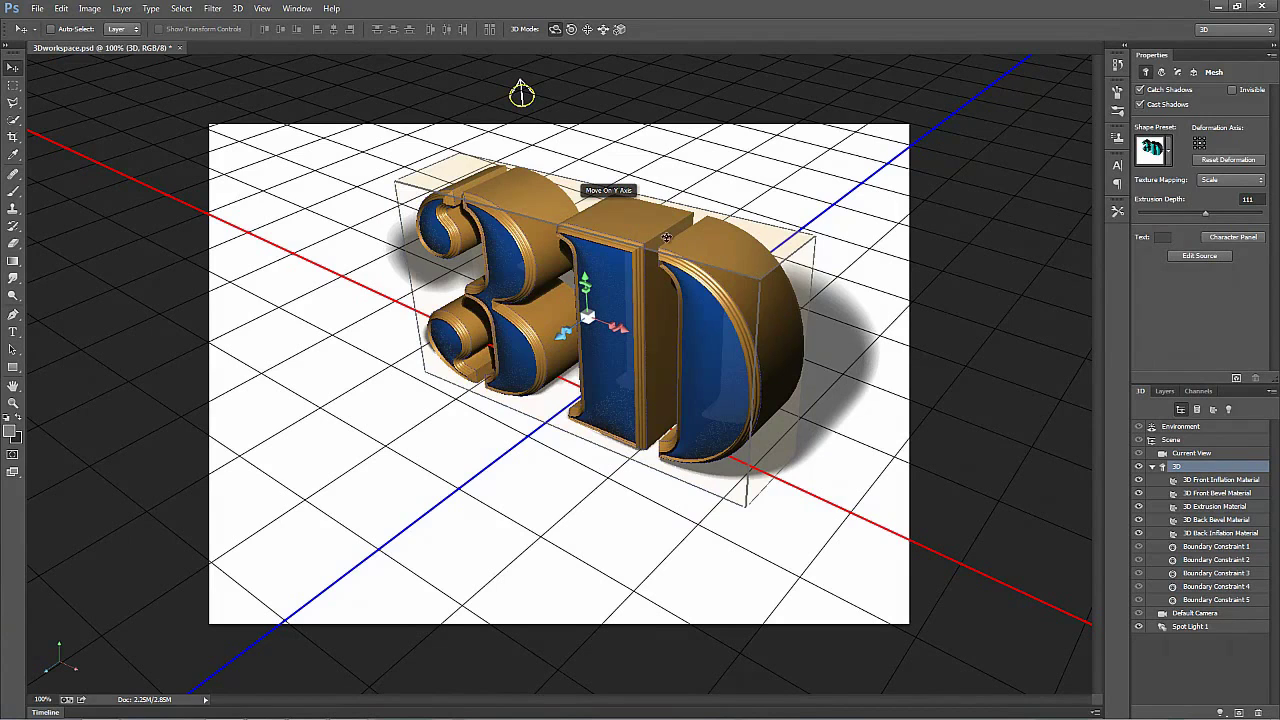
Try moving the 3D text along the X axis using its bounding box and axis widget.
{"action": "left_click_drag", "start_coordinate": [664, 191], "coordinate": [741, 396]}
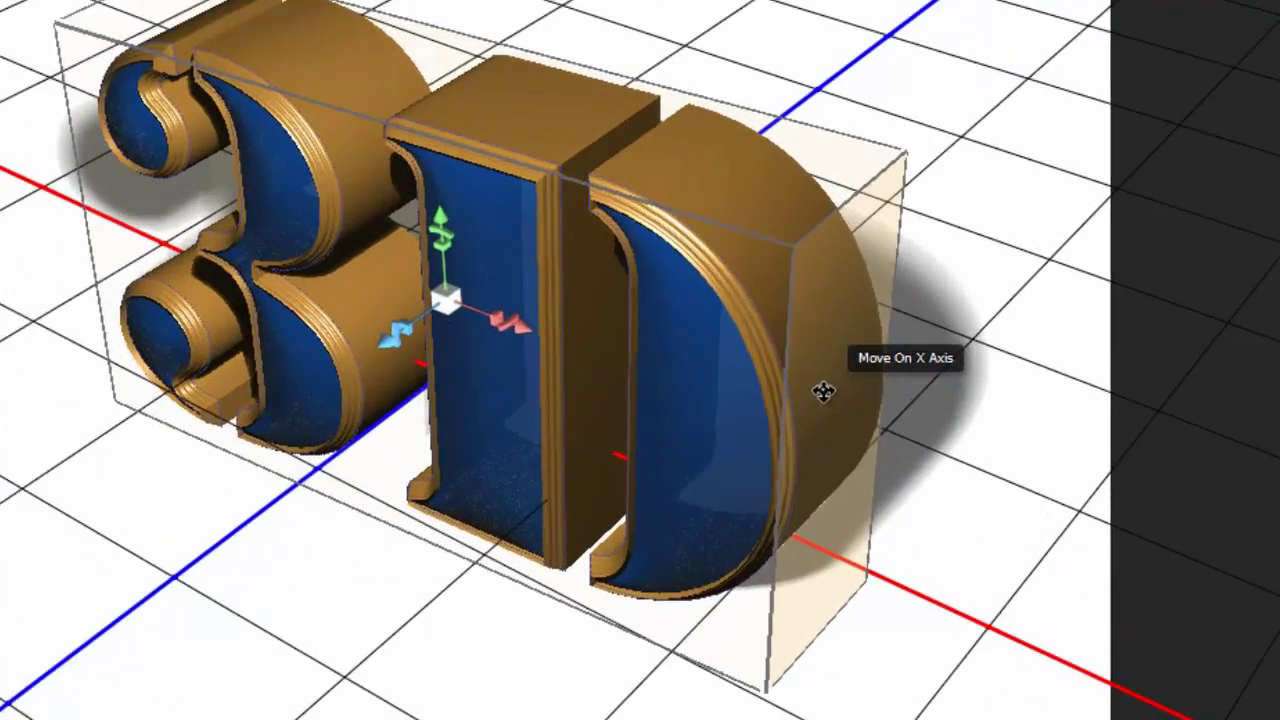
{"action": "left_click_drag", "start_coordinate": [669, 380], "coordinate": [685, 410]}
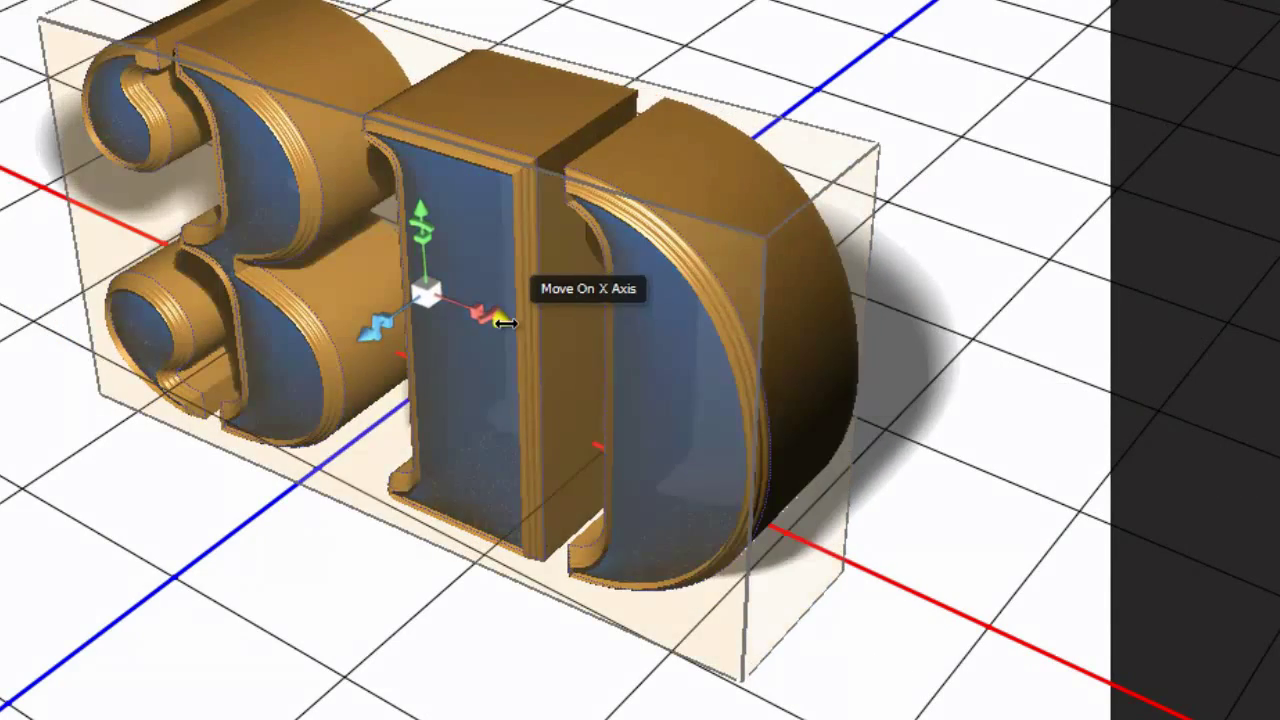
{"action": "left_click_drag", "start_coordinate": [505, 322], "coordinate": [535, 322]}
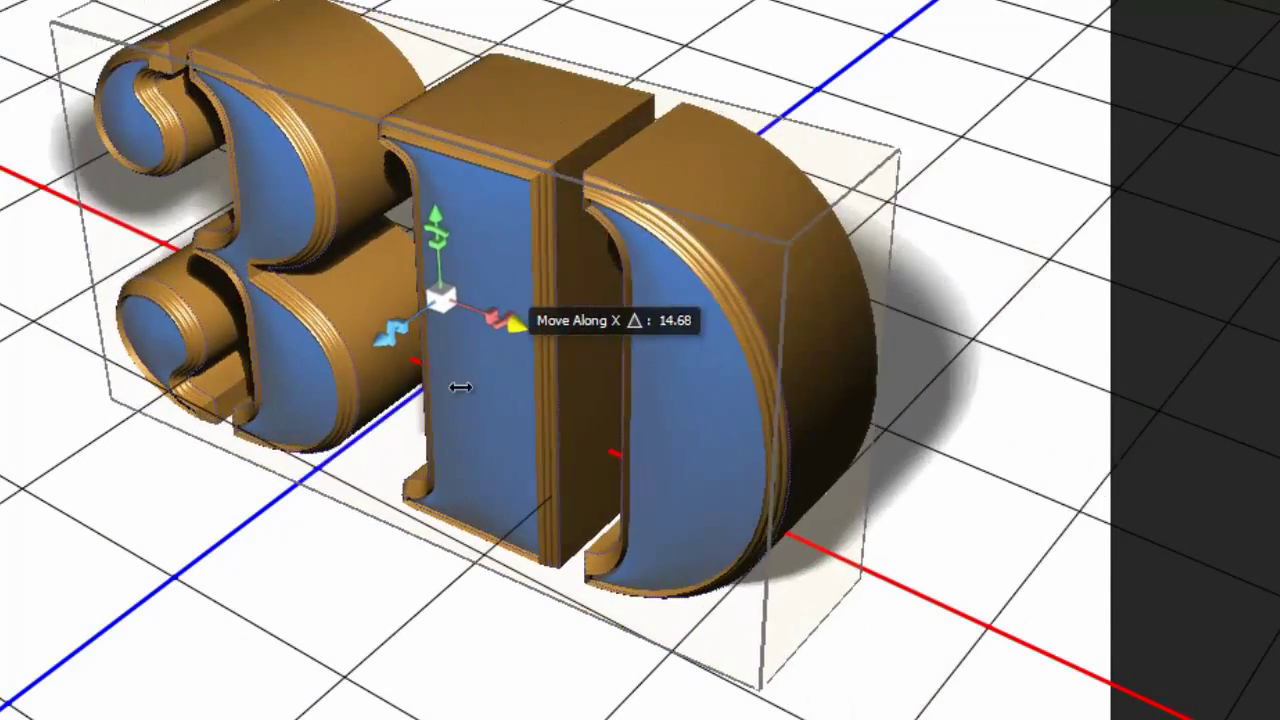
{"action": "left_click_drag", "start_coordinate": [535, 322], "coordinate": [530, 325]}
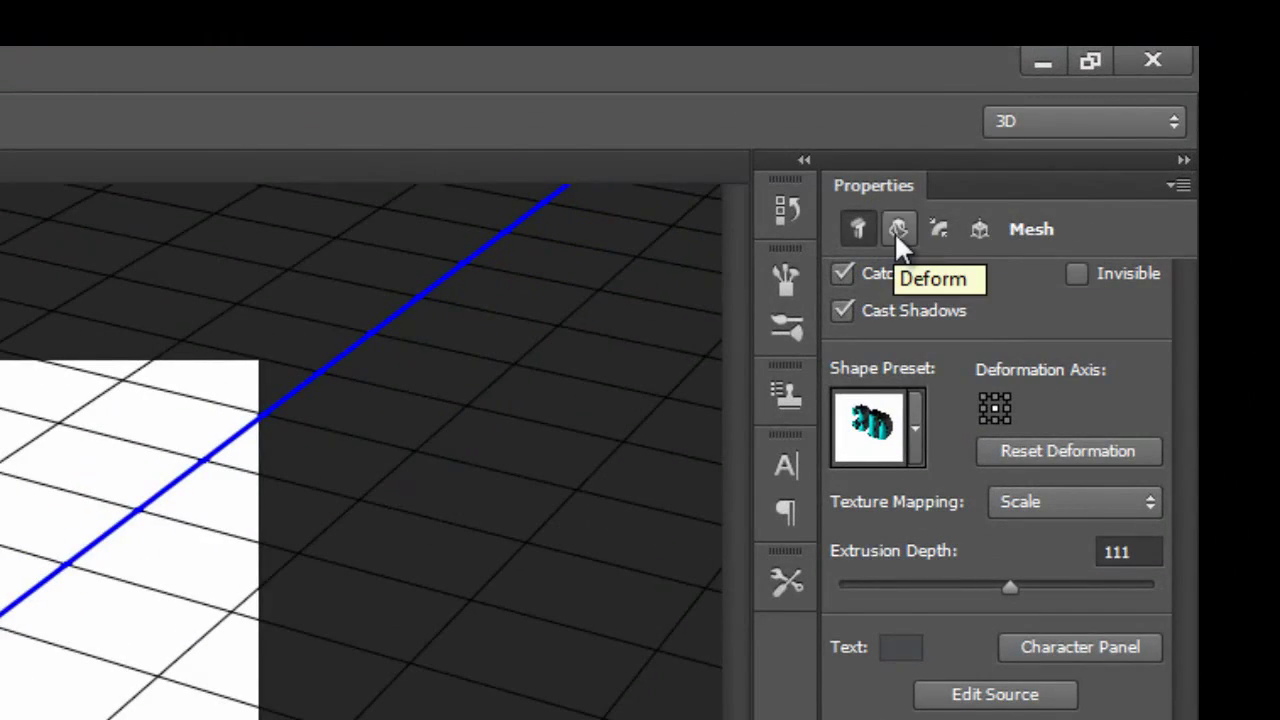
Try deforming the 3D text with a 10° twist, an 88% taper and an extrusion depth of about 159.
{"action": "left_click", "coordinate": [896, 228]}
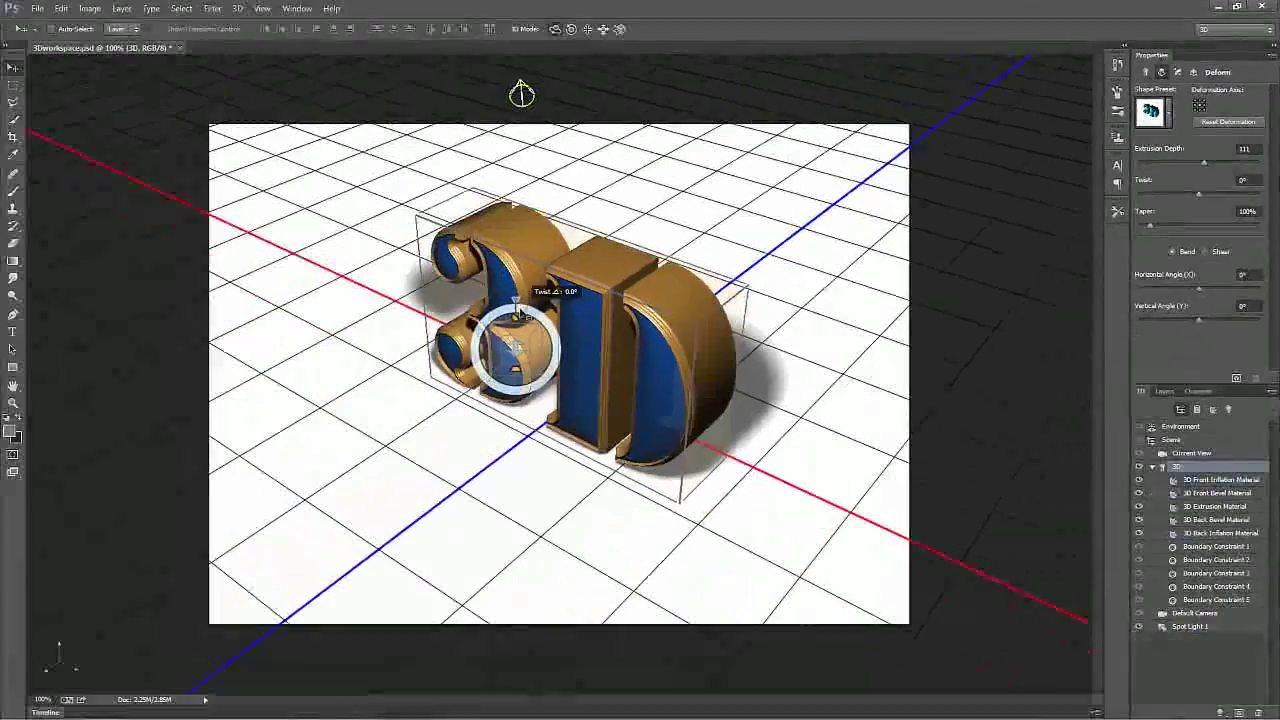
{"action": "left_click_drag", "start_coordinate": [516, 298], "coordinate": [521, 340]}
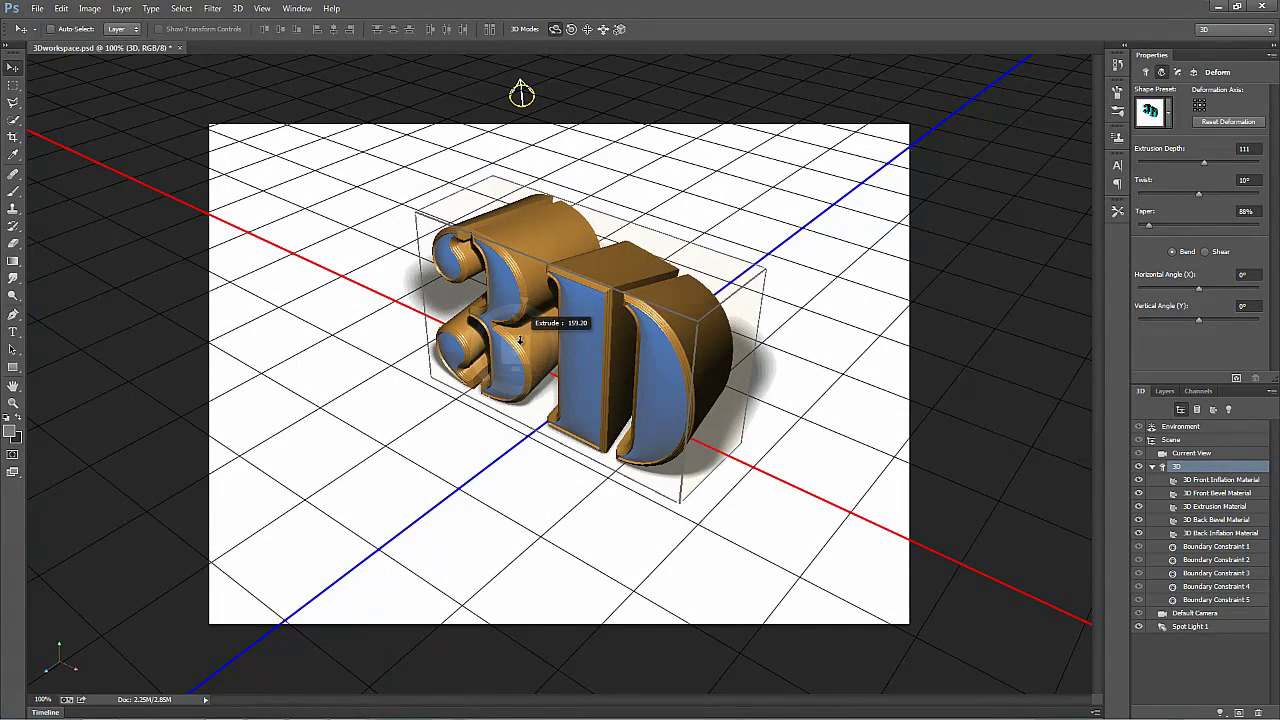
Try setting the front cap's inflate angle to -15° and adjusting its bevel angle on the canvas.
{"action": "left_click", "coordinate": [1179, 73]}
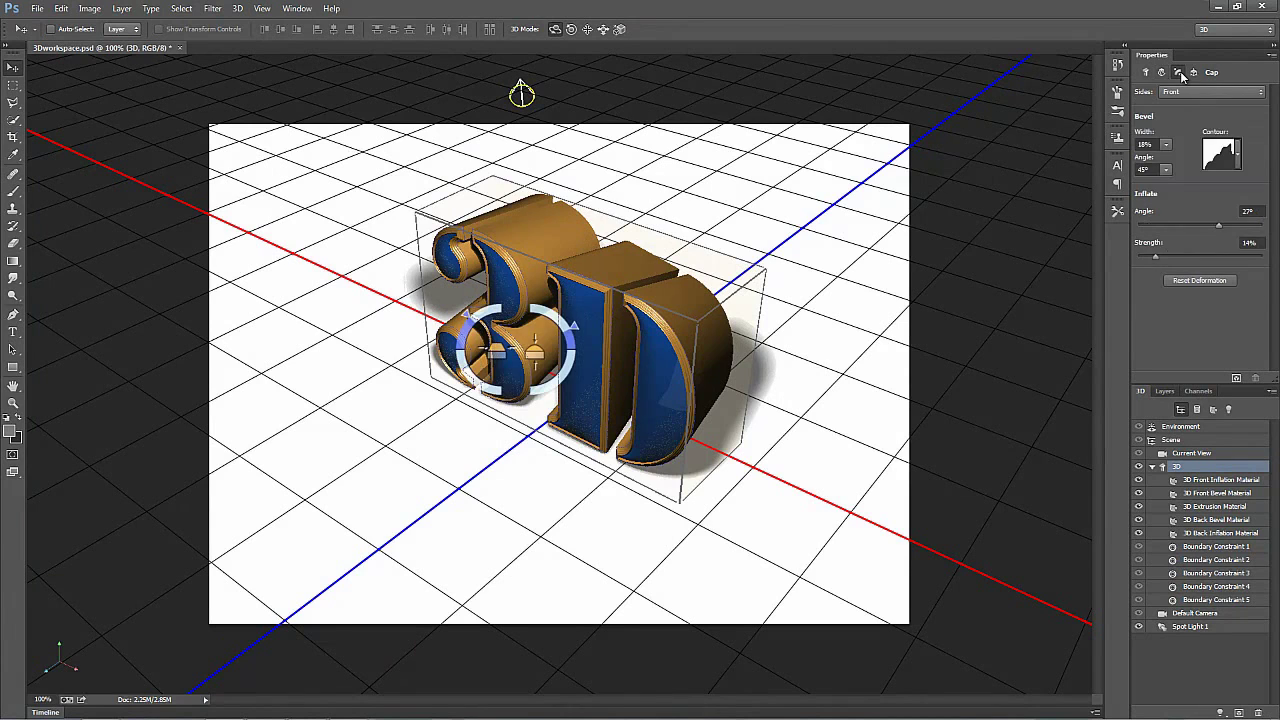
{"action": "left_click_drag", "start_coordinate": [574, 328], "coordinate": [566, 360]}
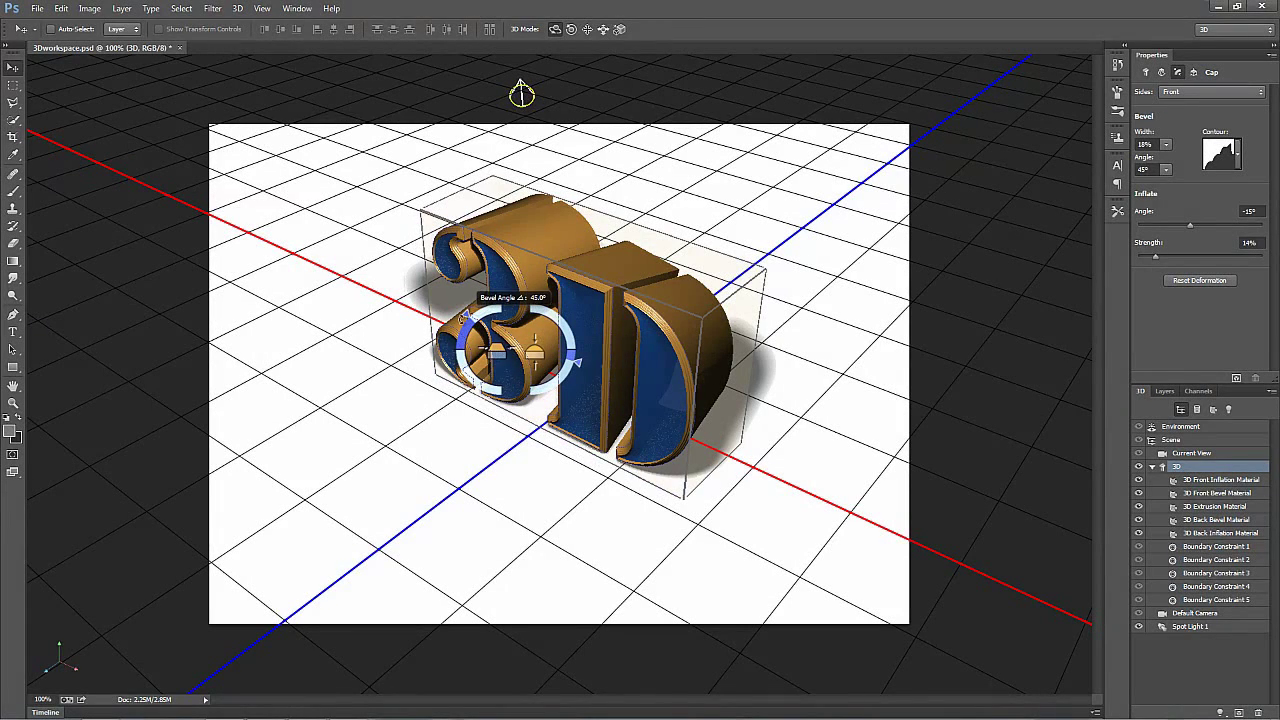
{"action": "left_click_drag", "start_coordinate": [459, 328], "coordinate": [458, 339]}
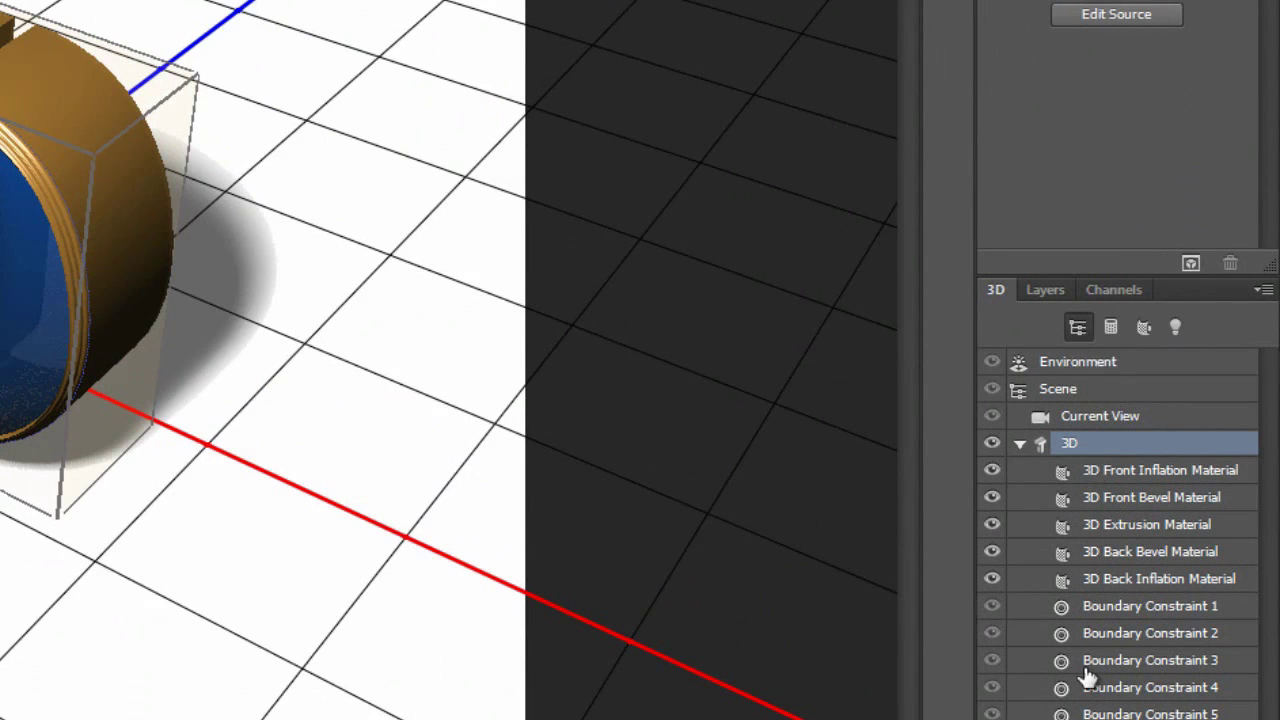
Examine the 3D elements filtered by meshes, materials and lights, and return to the whole scene list.
{"action": "left_click", "coordinate": [1109, 328]}
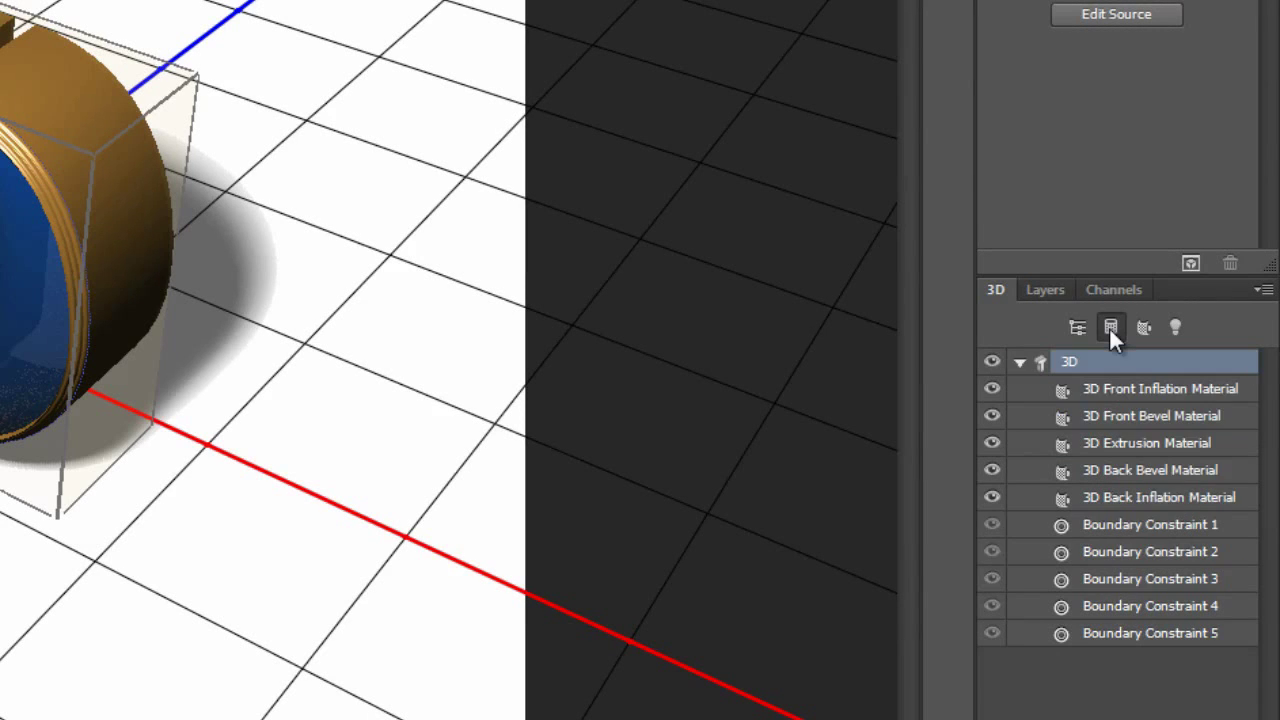
{"action": "left_click", "coordinate": [1020, 362]}
{"action": "left_click", "coordinate": [1020, 362]}
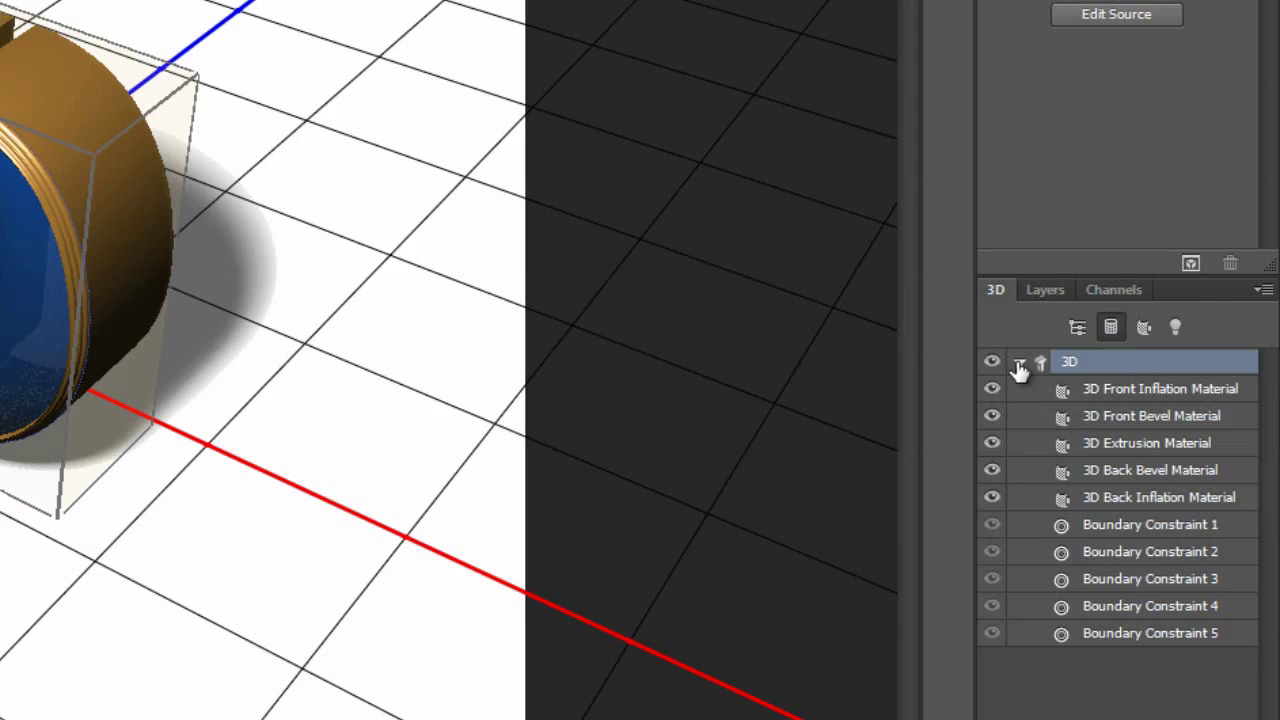
{"action": "left_click", "coordinate": [1148, 328]}
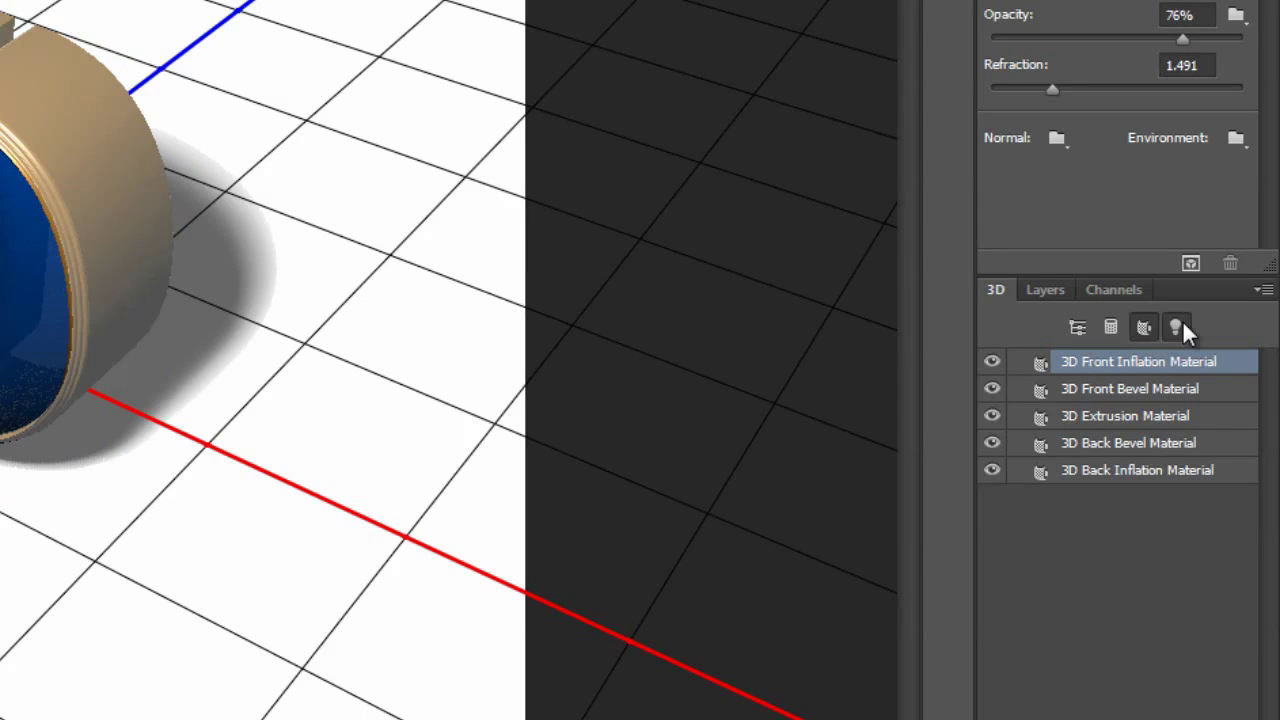
{"action": "left_click", "coordinate": [1180, 326]}
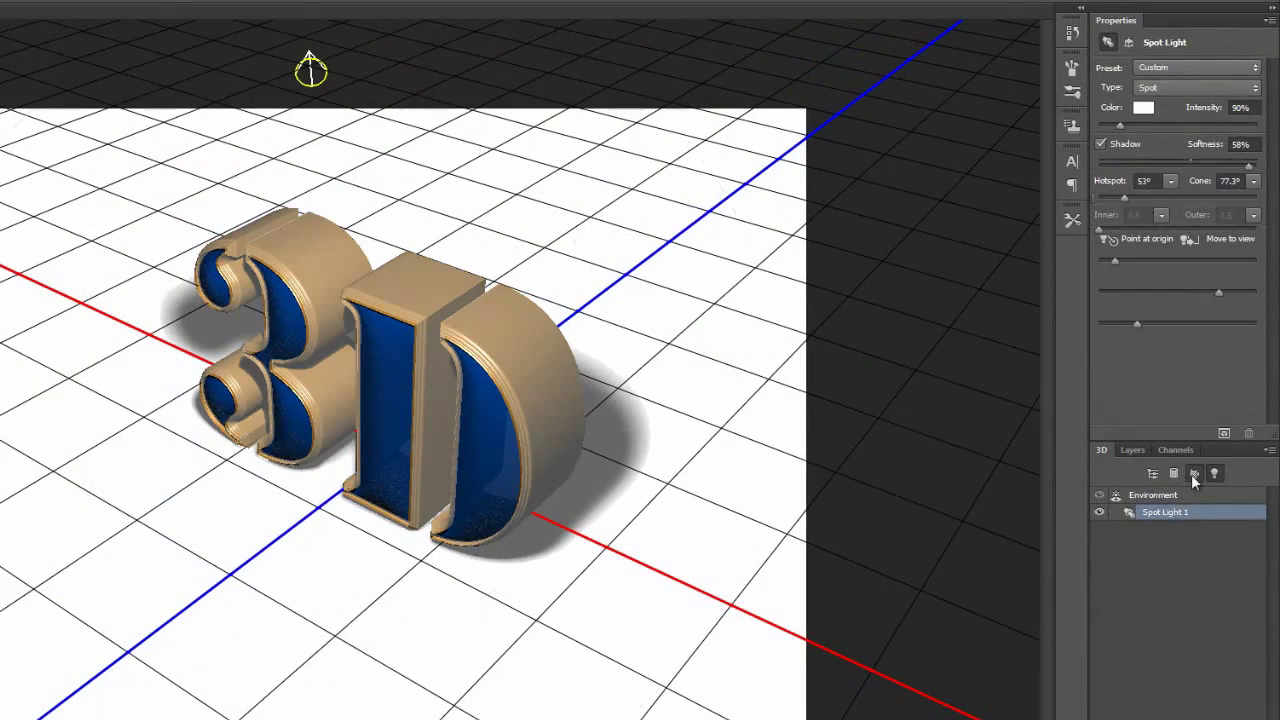
{"action": "left_click", "coordinate": [1144, 327]}
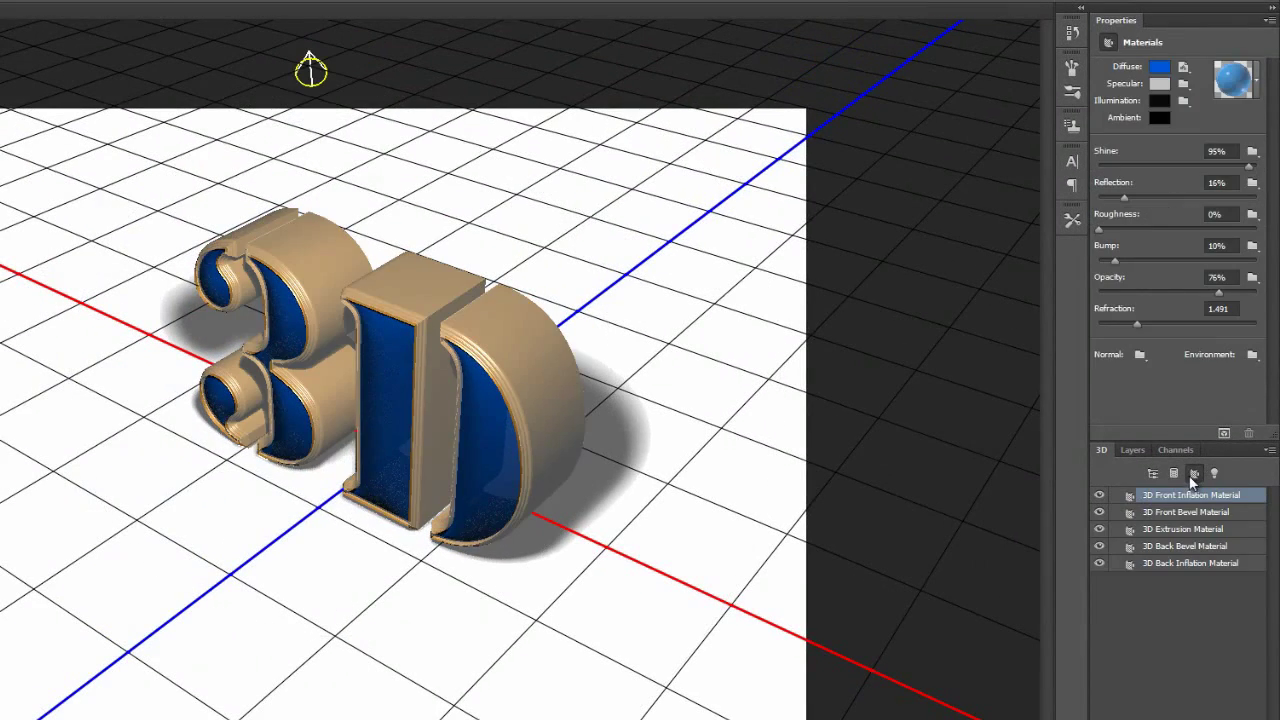
{"action": "left_click", "coordinate": [1173, 474]}
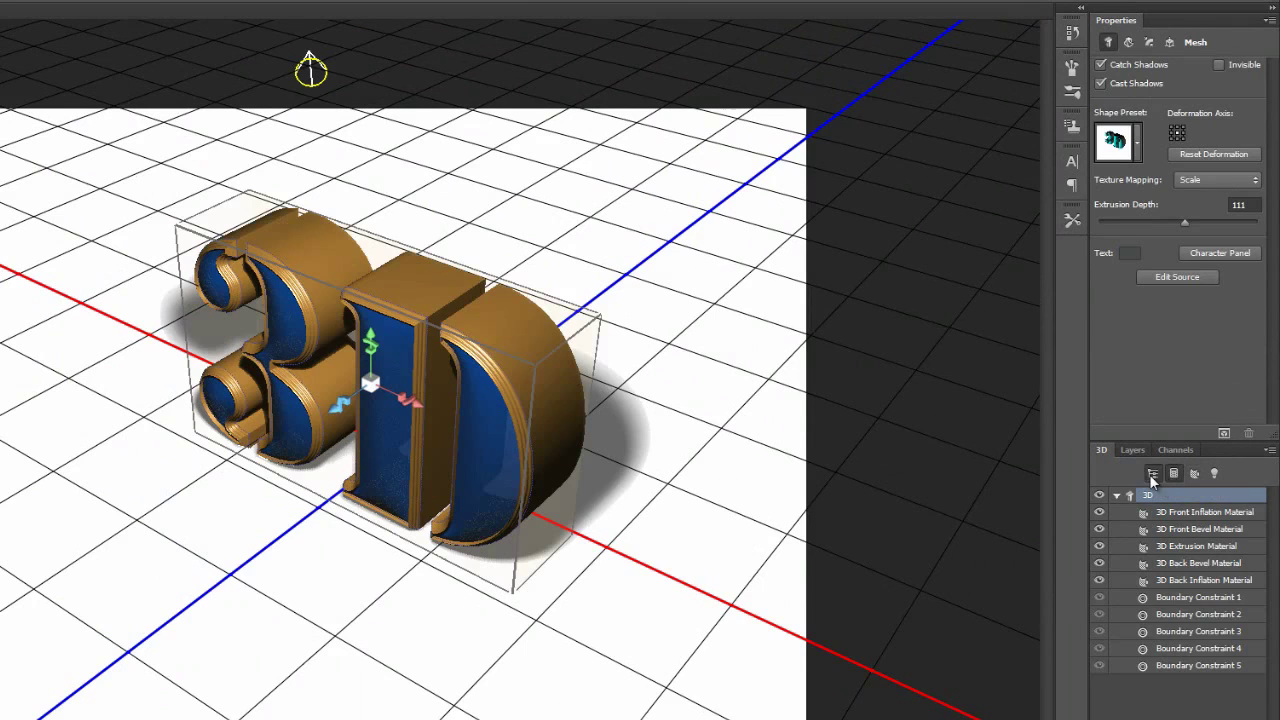
{"action": "left_click", "coordinate": [1150, 474]}
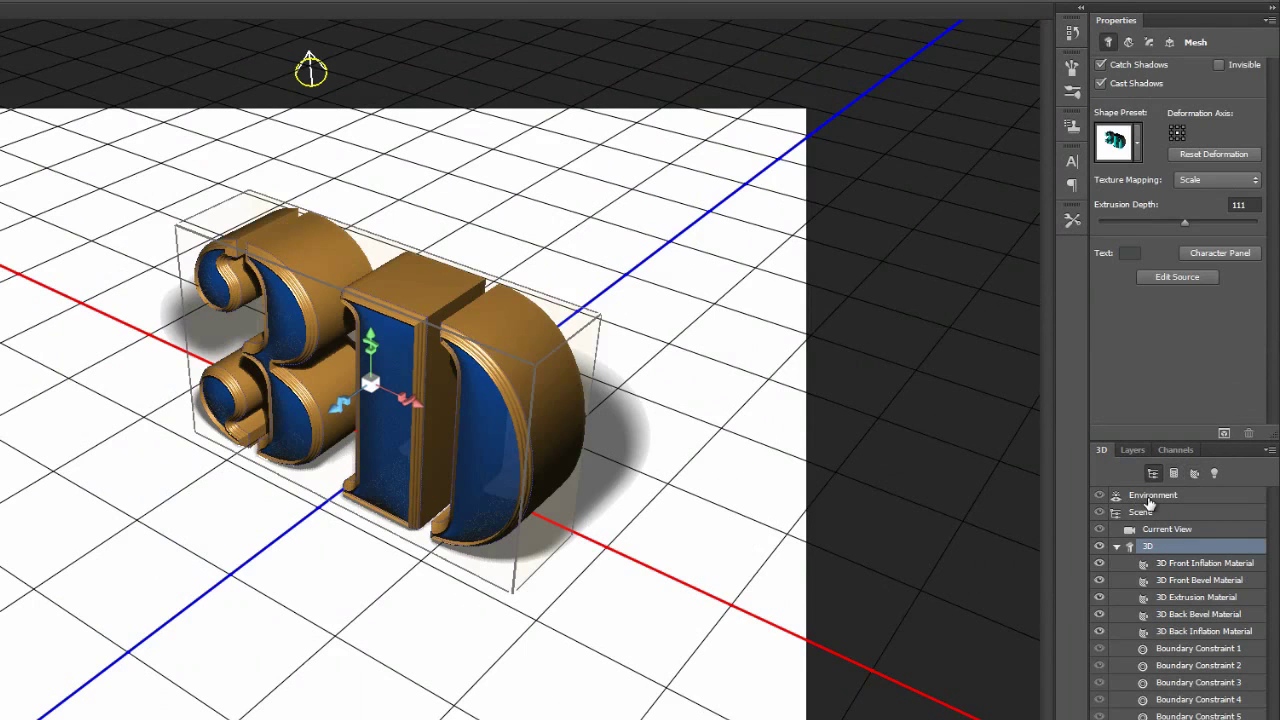
Set the environment's ground plane shadow opacity to 0% and reflection opacity to 49%.
{"action": "left_click", "coordinate": [1160, 497]}
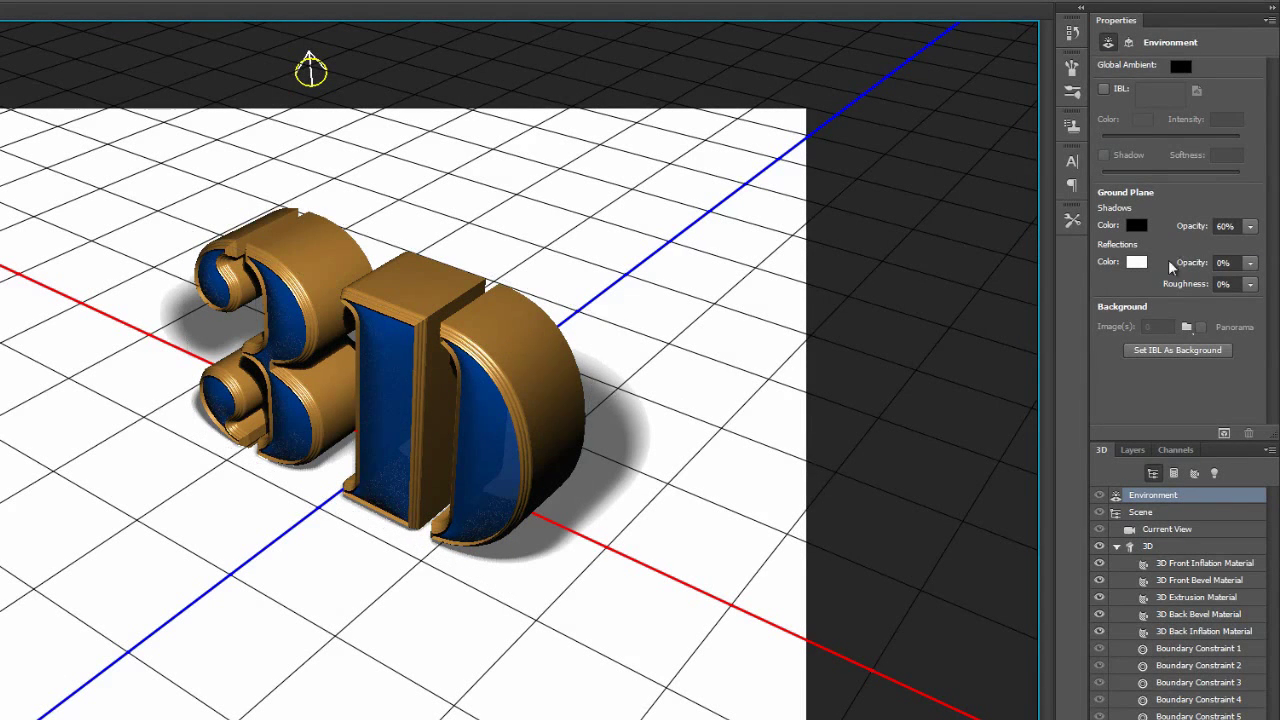
{"action": "left_click_drag", "start_coordinate": [1196, 230], "coordinate": [929, 229]}
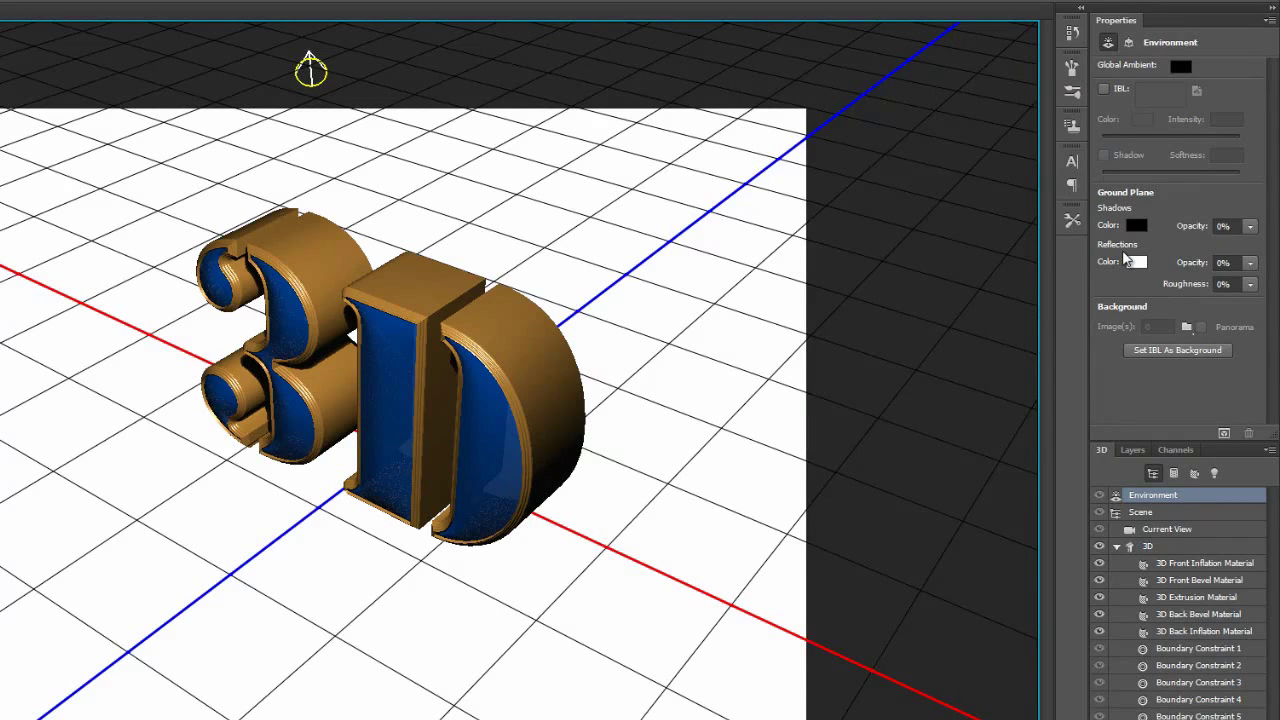
{"action": "left_click", "coordinate": [1226, 264]}
{"action": "left_click_drag", "start_coordinate": [1226, 264], "coordinate": [1160, 270]}
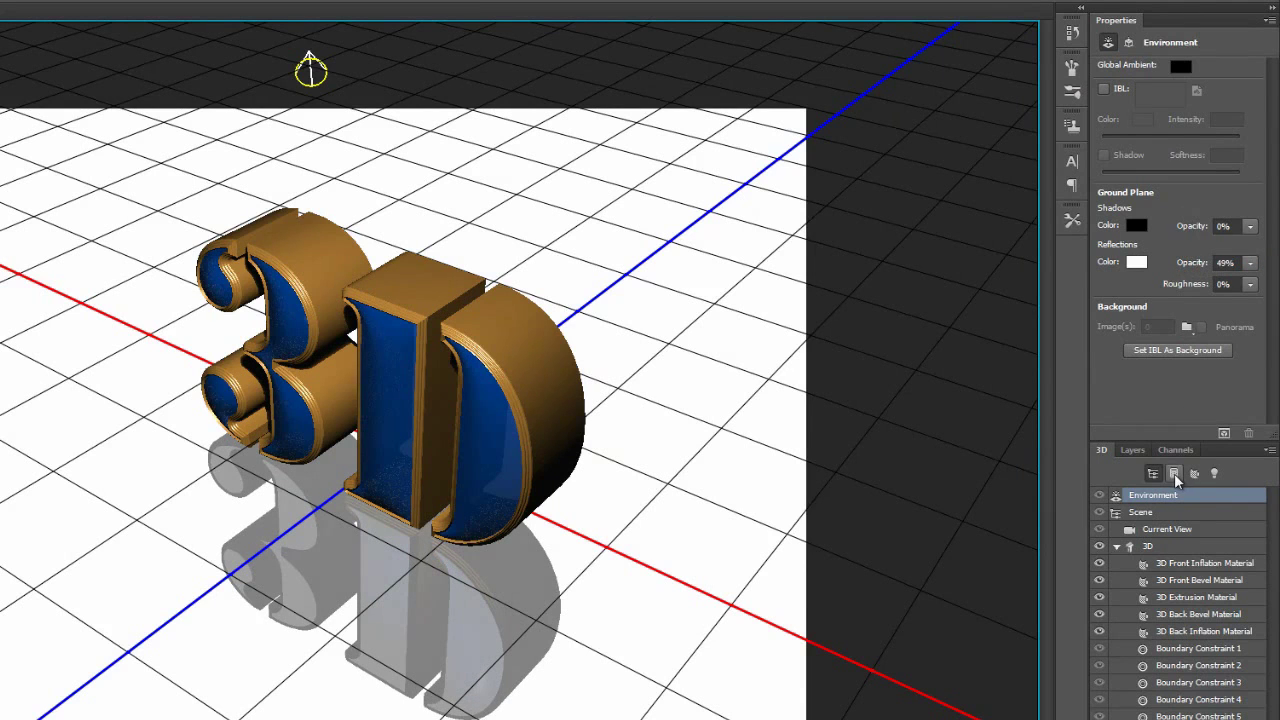
Review the scene's surface style options and its coordinate properties.
{"action": "left_click", "coordinate": [1150, 513]}
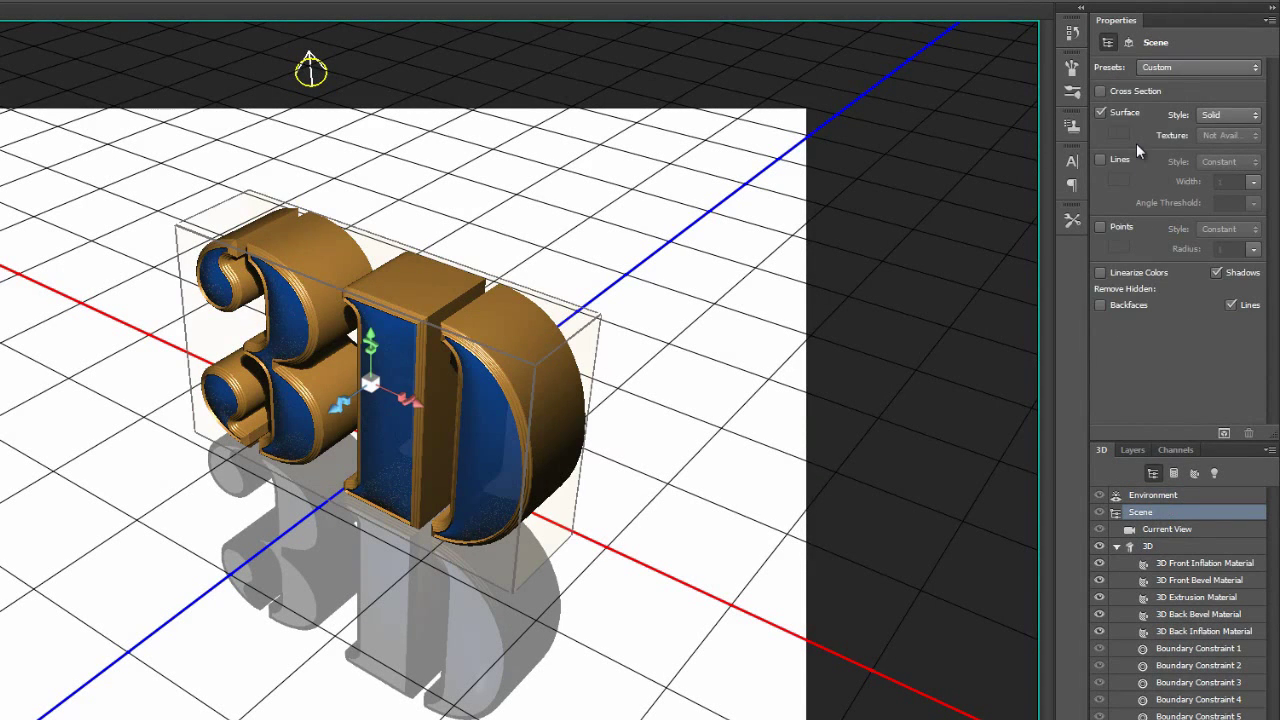
{"action": "left_click", "coordinate": [1224, 117]}
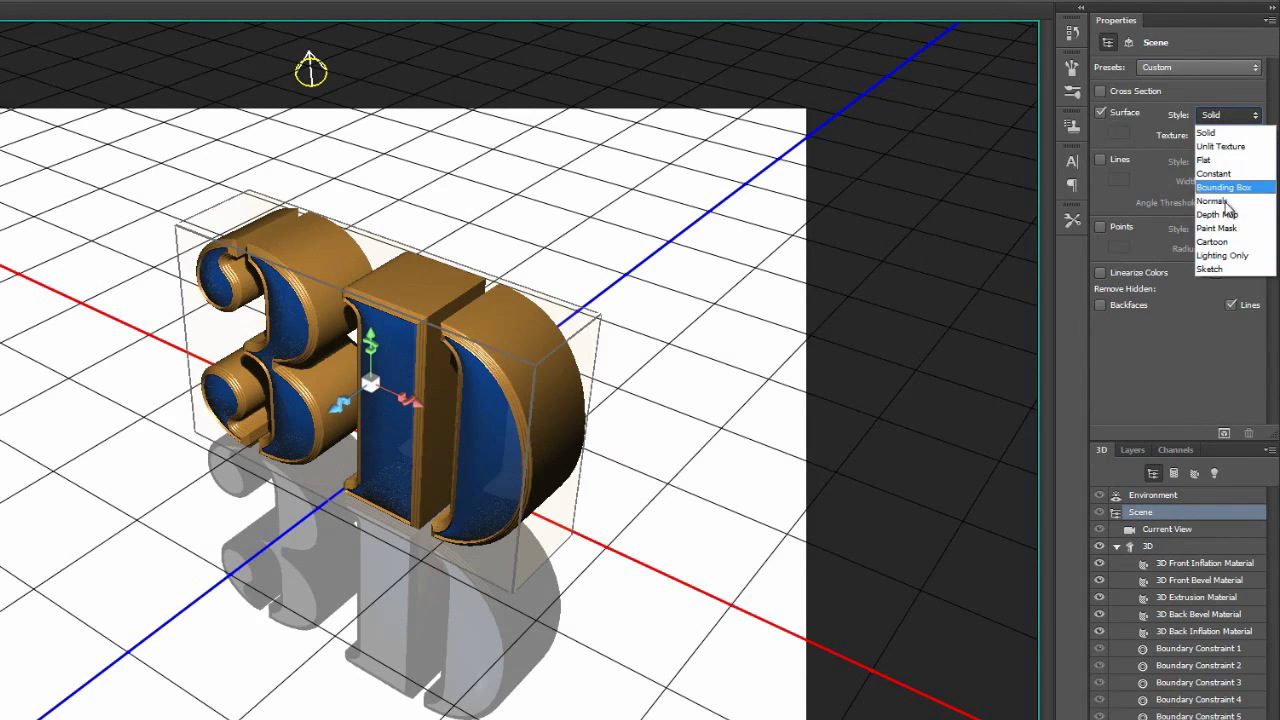
{"action": "left_click", "coordinate": [1198, 90]}
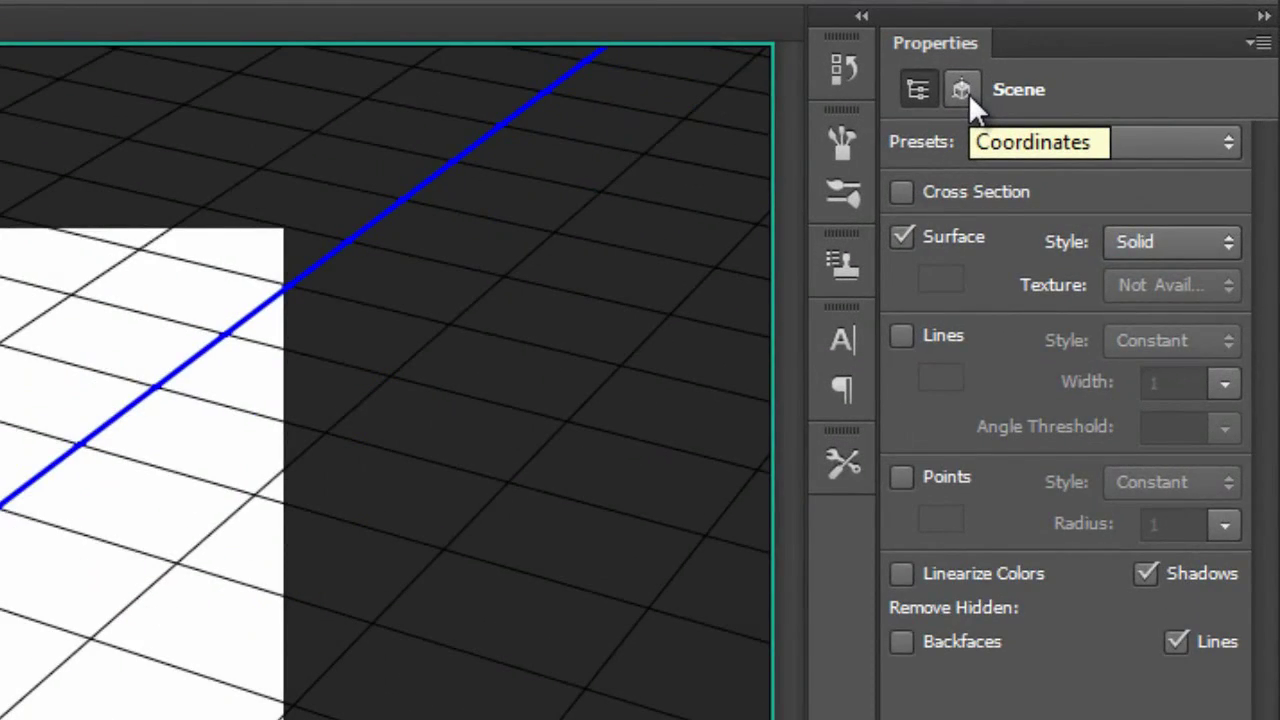
{"action": "left_click", "coordinate": [968, 93]}
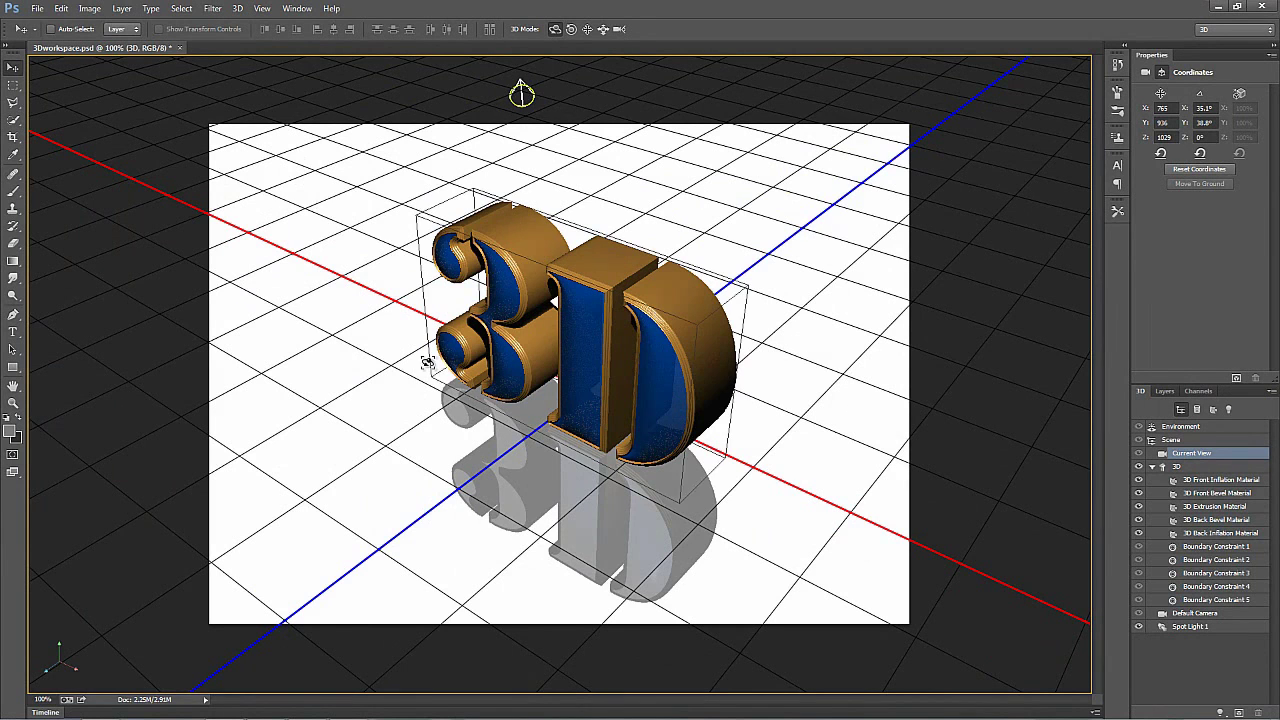
Select a rectangular area around the 3D text and its reflection and start rendering it.
{"action": "left_click", "coordinate": [13, 85]}
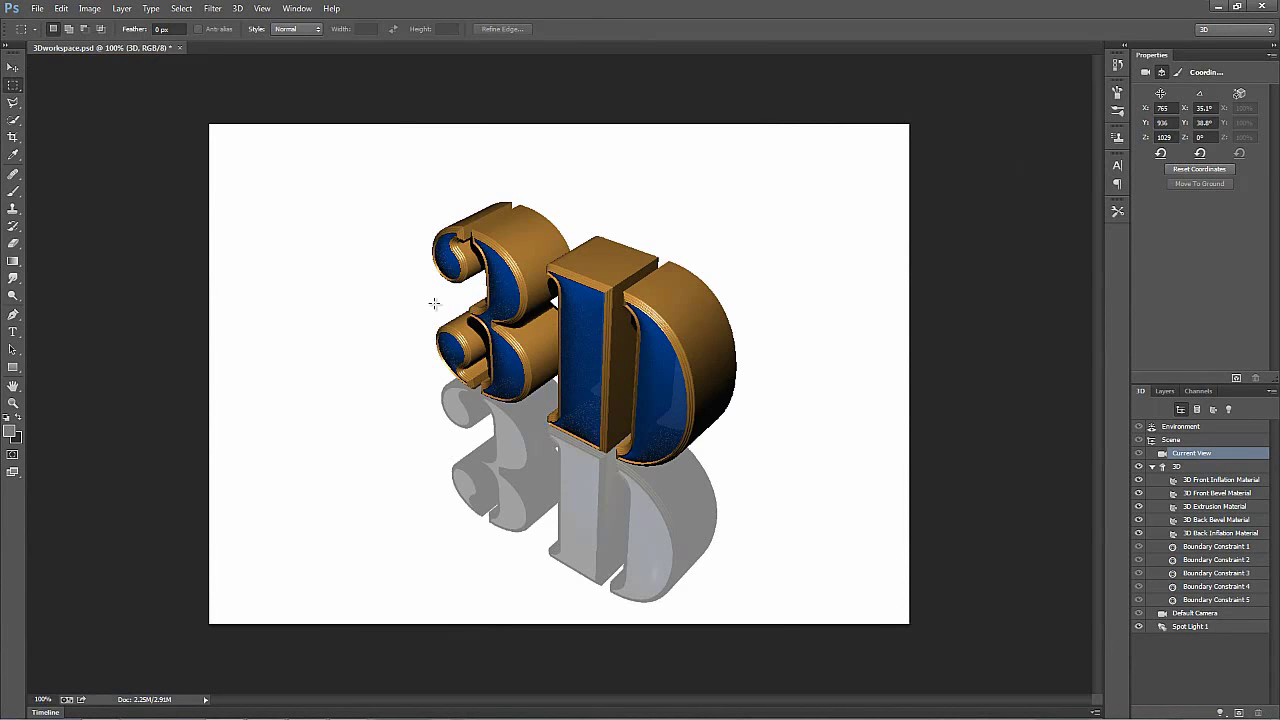
{"action": "left_click_drag", "start_coordinate": [346, 158], "coordinate": [825, 589]}
{"action": "left_click_drag", "start_coordinate": [790, 606], "coordinate": [785, 612]}
{"action": "left_click", "coordinate": [1236, 379]}
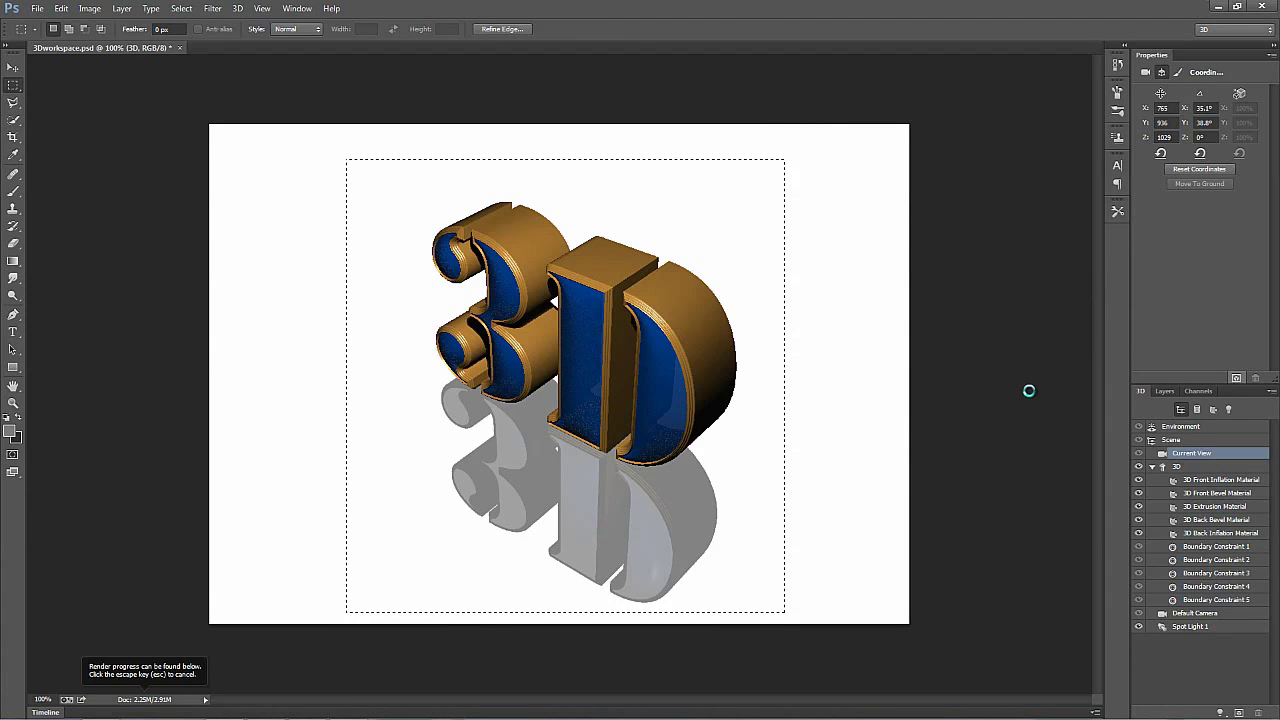